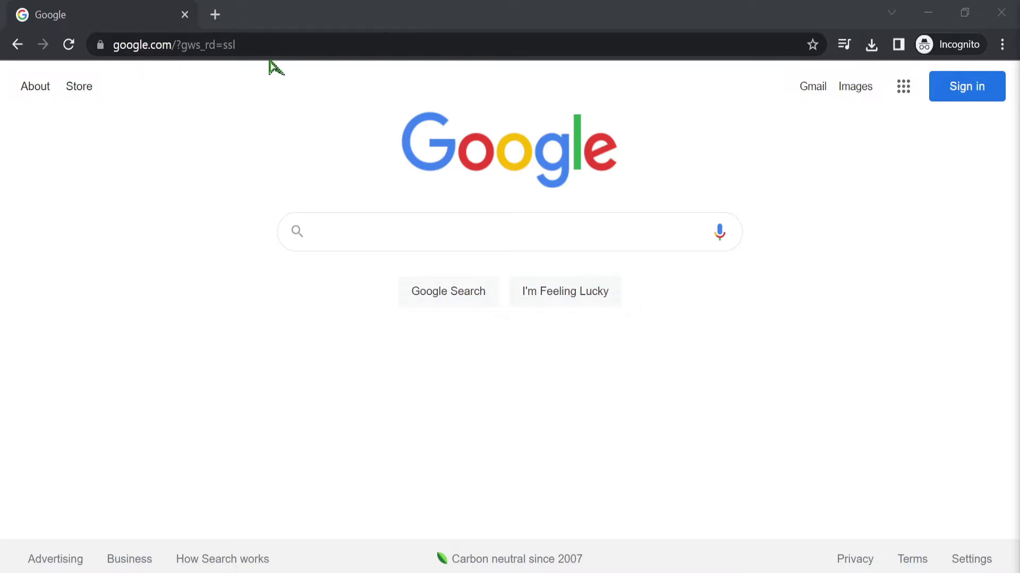
- Go to the developer.servicenow.com website
{"action": "left_click", "coordinate": [291, 53]}
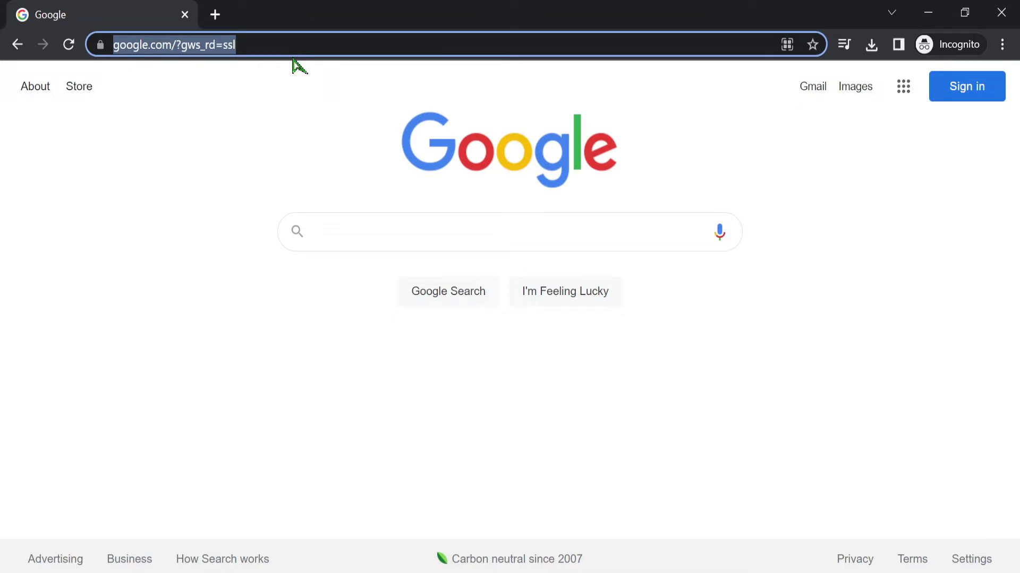
{"action": "type", "text": "develop"}
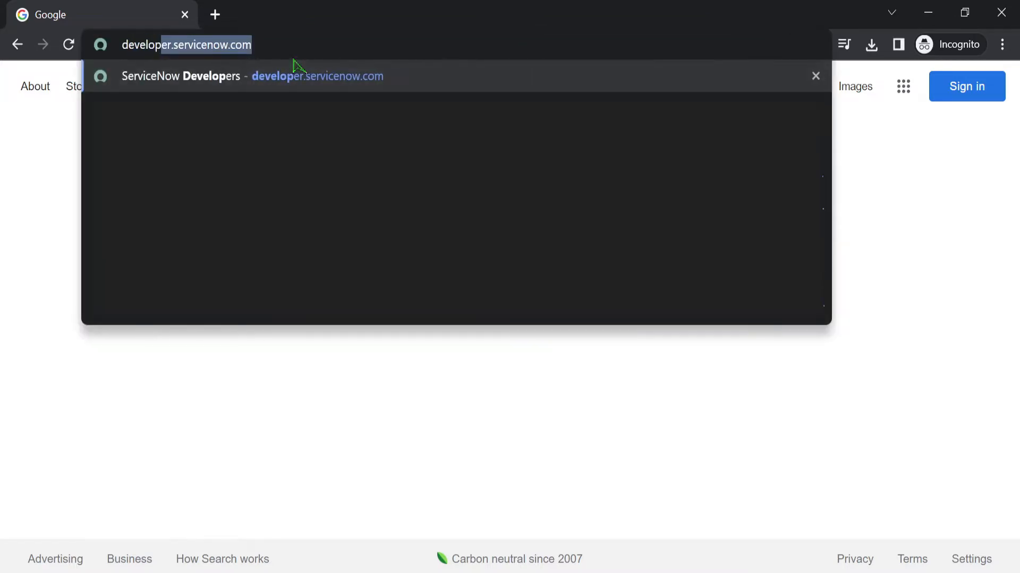
{"action": "key", "text": "Return"}
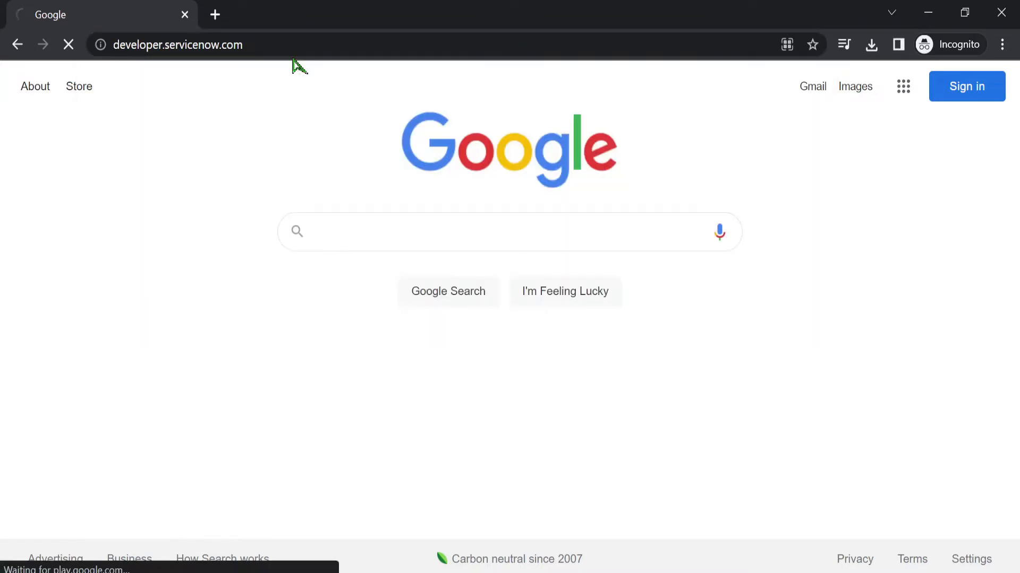
- Open the sign-up form for getting a ServiceNow ID and look through its registration fields
{"action": "scroll", "coordinate": [892, 322], "scroll_direction": "down", "scroll_amount": 3}
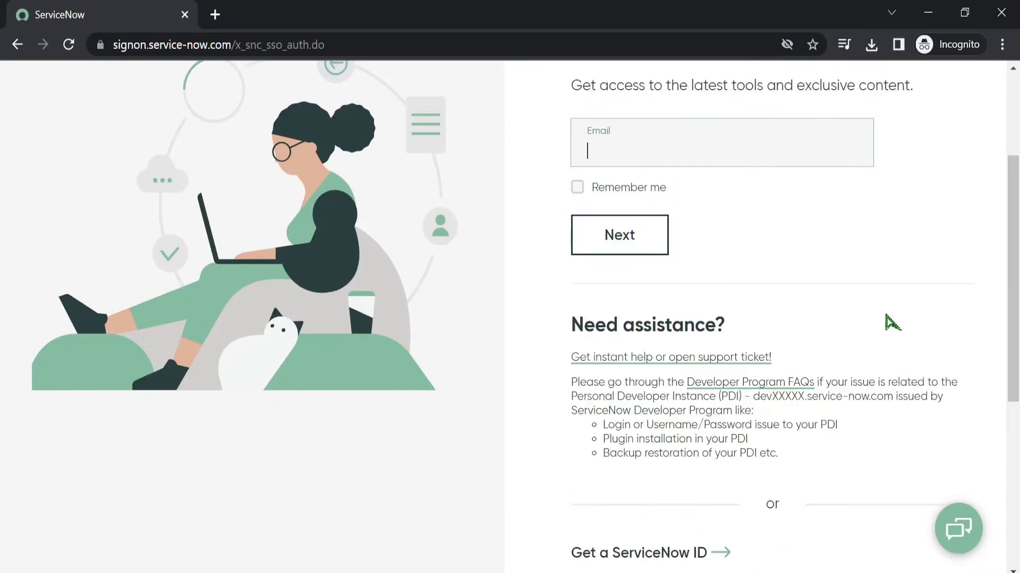
{"action": "scroll", "coordinate": [631, 384], "scroll_direction": "down", "scroll_amount": 3}
{"action": "left_click", "coordinate": [707, 389]}
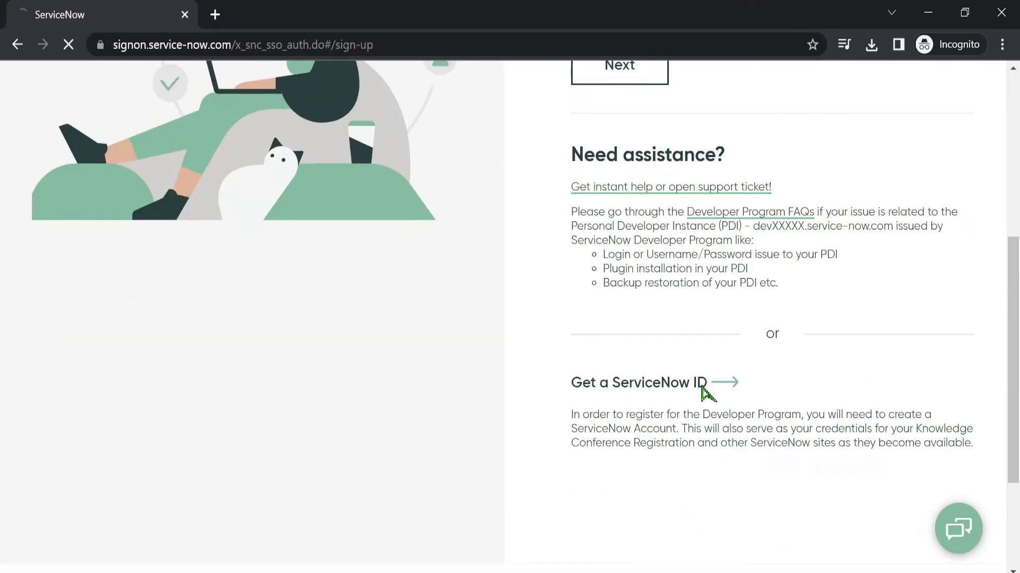
{"action": "scroll", "coordinate": [978, 303], "scroll_direction": "down", "scroll_amount": 3}
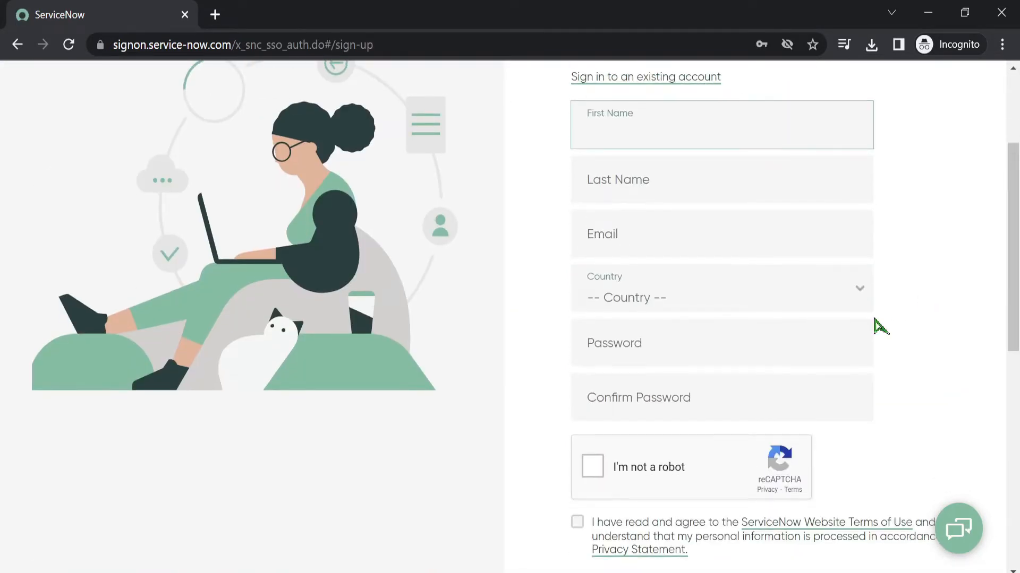
{"action": "scroll", "coordinate": [880, 326], "scroll_direction": "down", "scroll_amount": 3}
{"action": "scroll", "coordinate": [796, 276], "scroll_direction": "up", "scroll_amount": 5}
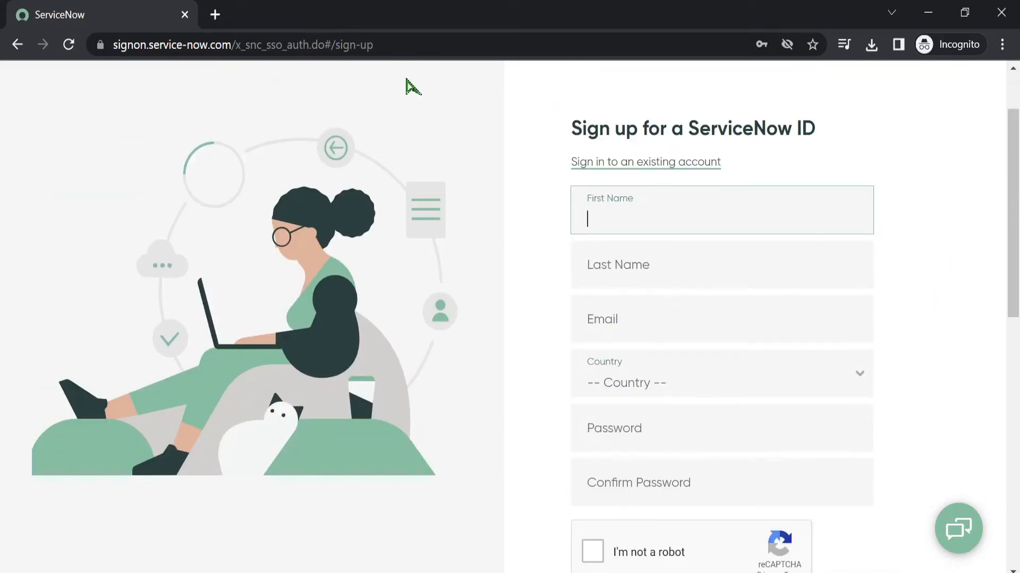
- Leave the sign-up form and load developer.servicenow.com again to reach the sign-in page
{"action": "key", "text": "alt+Left"}
{"action": "left_click", "coordinate": [160, 45]}
{"action": "type", "text": "d"}
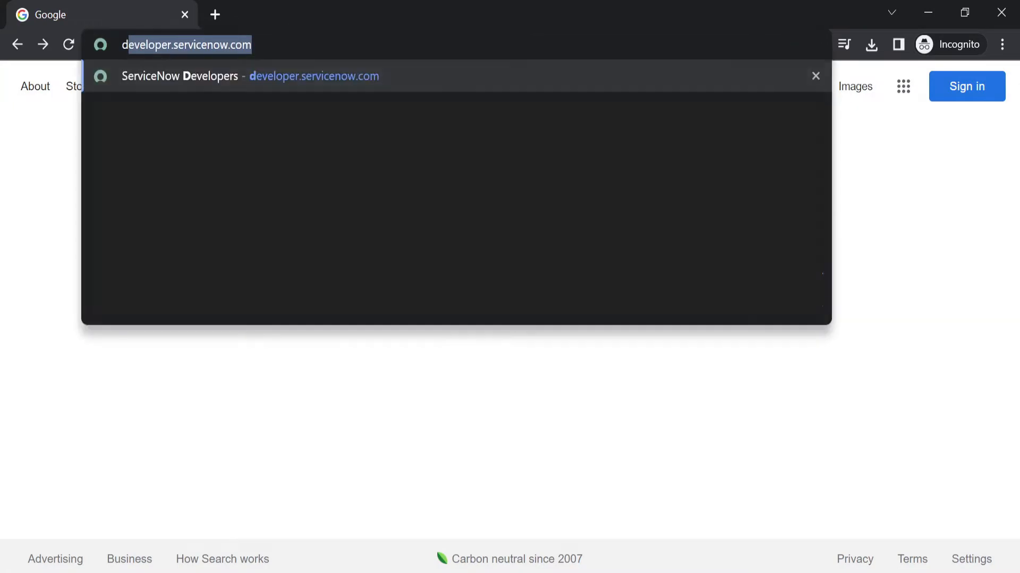
{"action": "type", "text": "ev"}
{"action": "key", "text": "Return"}
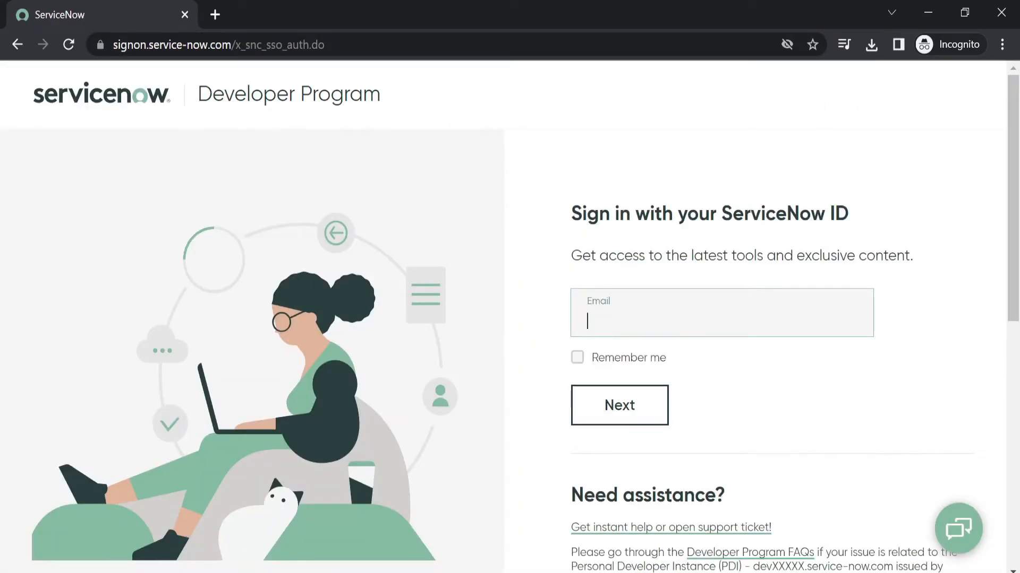
- Sign in to the ServiceNow Developer Program with the account email and password
{"action": "key", "text": "ctrl+v"}
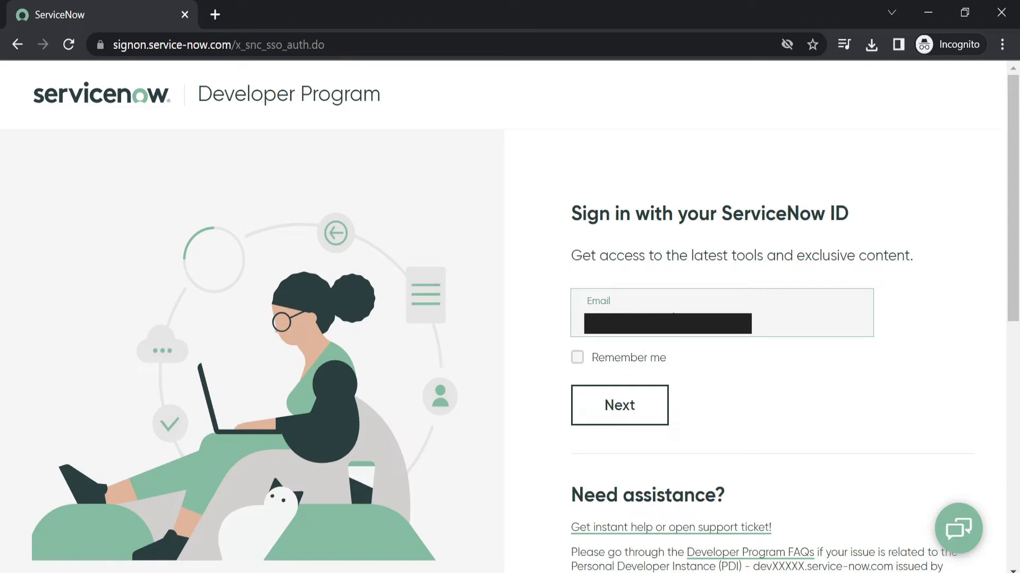
{"action": "key", "text": "Return"}
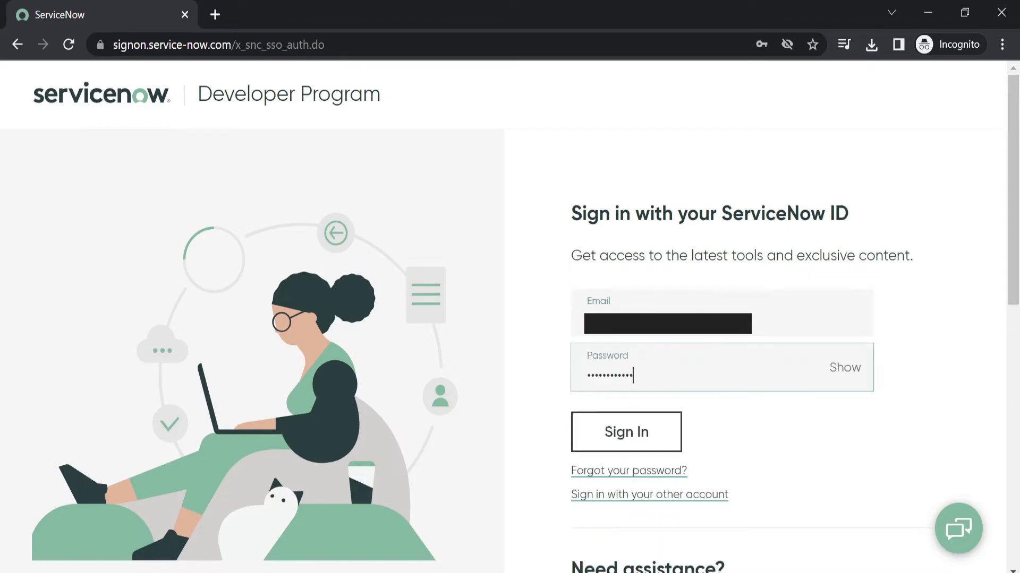
{"action": "key", "text": "Return"}
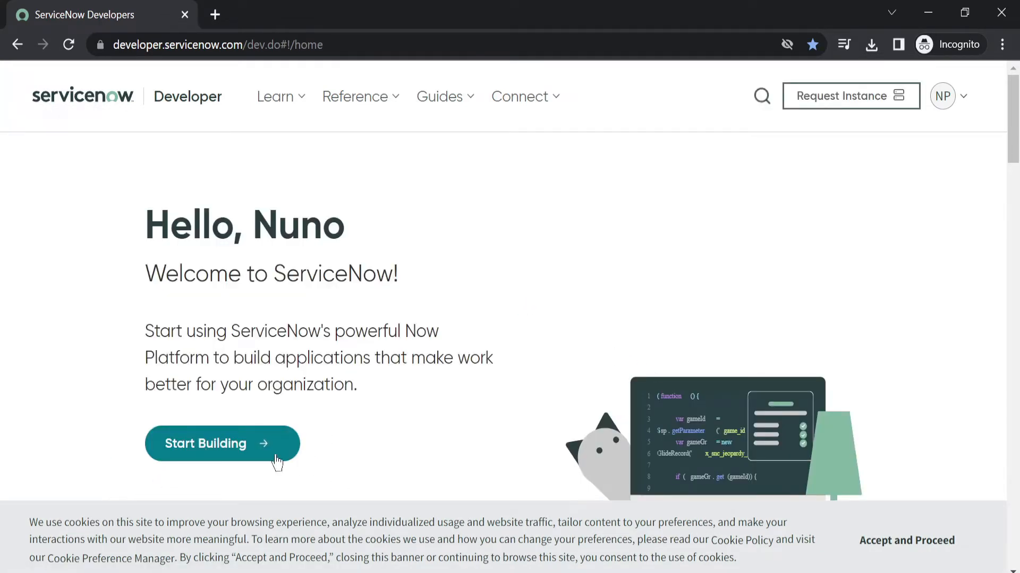
- Start building and request a new developer instance on the San Diego release
{"action": "left_click", "coordinate": [245, 449]}
{"action": "scroll", "coordinate": [774, 398], "scroll_direction": "up", "scroll_amount": 8}
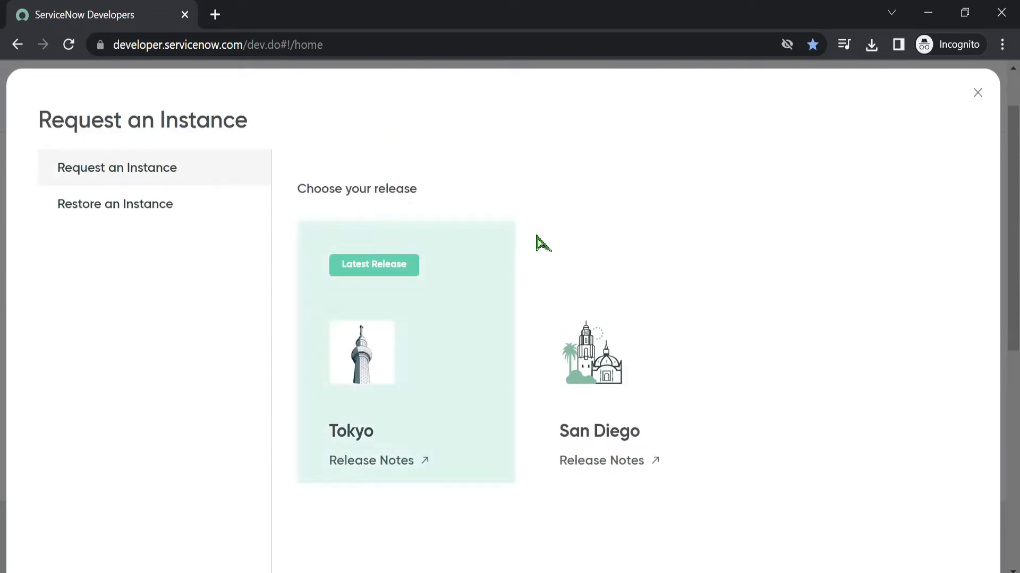
{"action": "scroll", "coordinate": [738, 295], "scroll_direction": "down", "scroll_amount": 3}
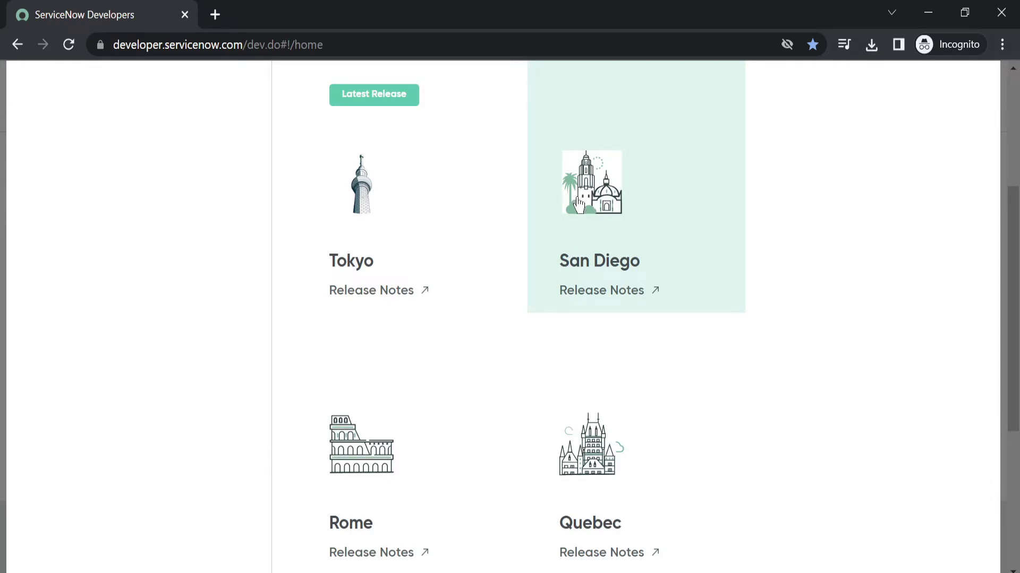
{"action": "left_click", "coordinate": [608, 194]}
{"action": "scroll", "coordinate": [792, 228], "scroll_direction": "down", "scroll_amount": 5}
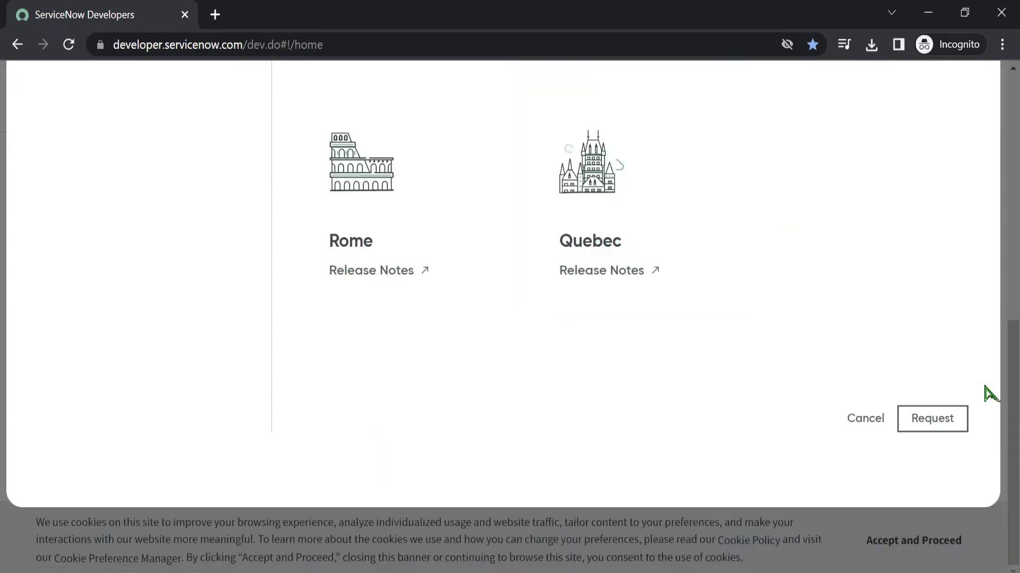
{"action": "left_click", "coordinate": [933, 419]}
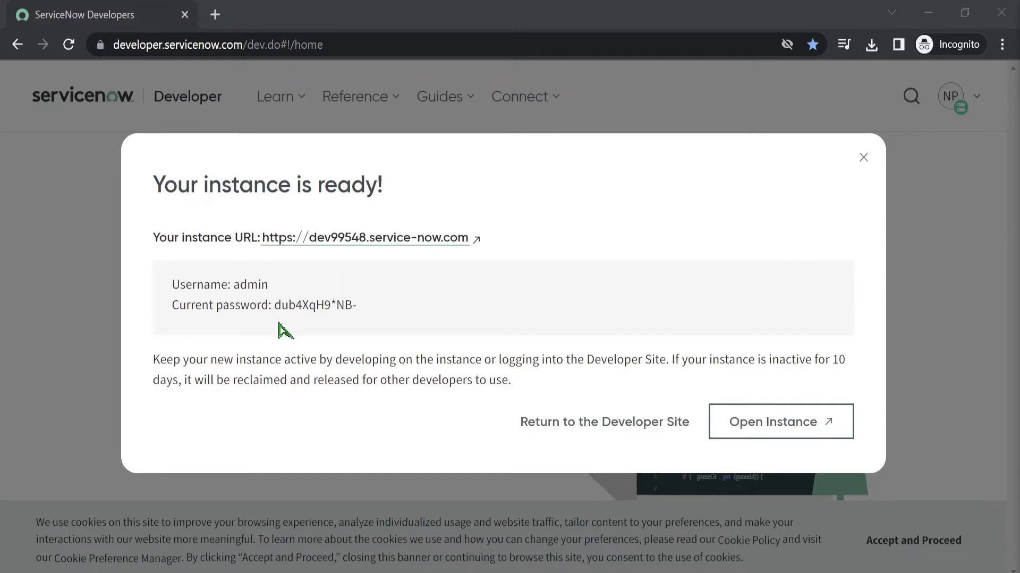
- Open the new instance, dismissing its introductory dialog, and pin the Favorites menu
{"action": "left_click", "coordinate": [816, 436]}
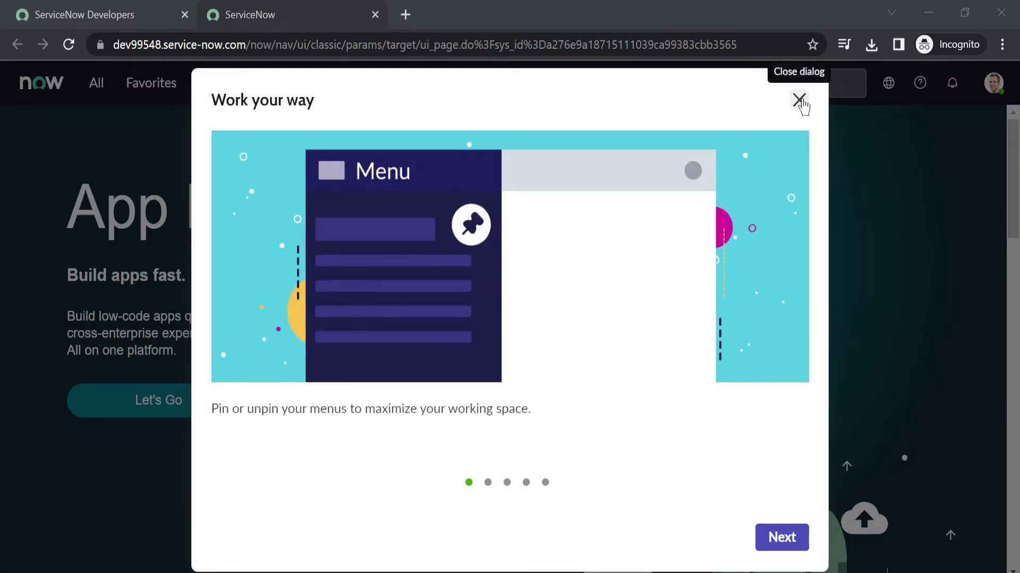
{"action": "left_click", "coordinate": [799, 101]}
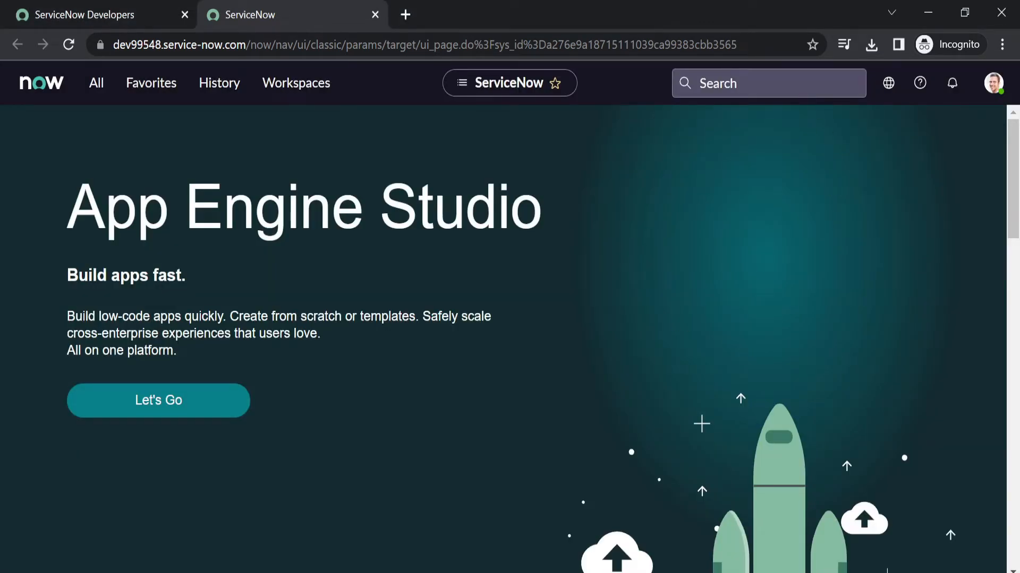
{"action": "left_click", "coordinate": [148, 91]}
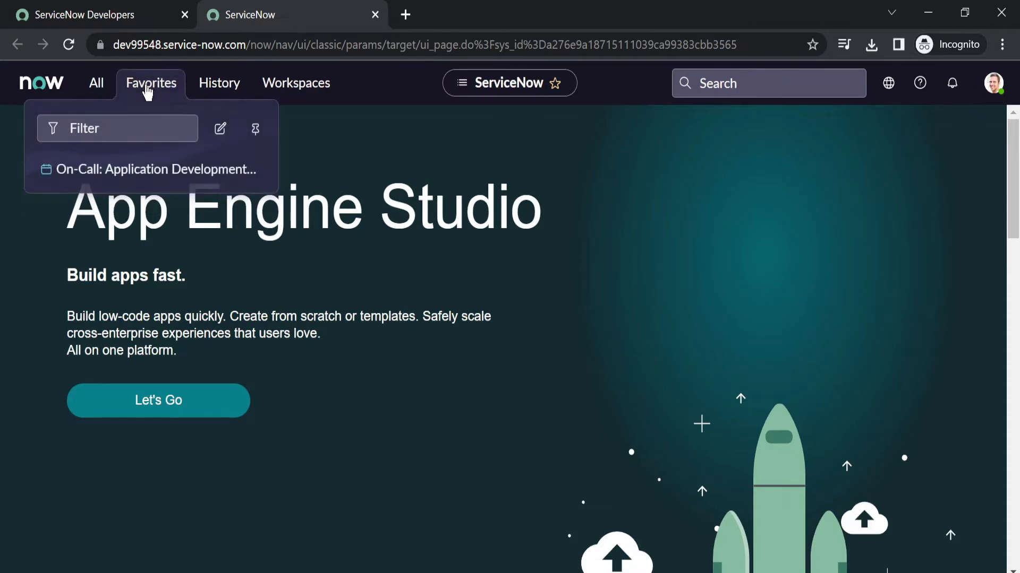
{"action": "left_click", "coordinate": [257, 132]}
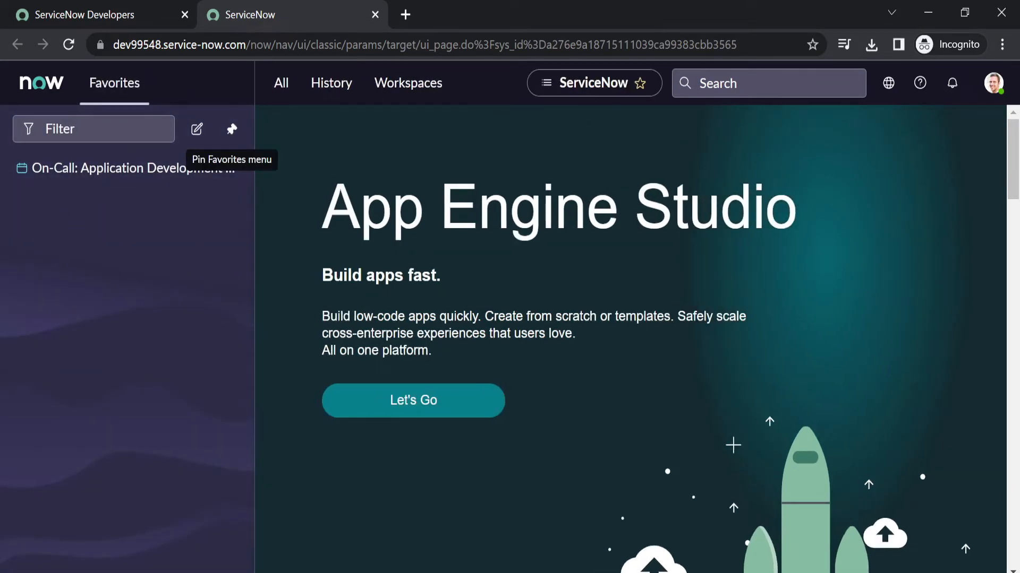
- Filter the navigator for "incident" to add Incident - All to the favorites, and remove the On-Call: Application Development favorite
{"action": "left_click", "coordinate": [281, 84]}
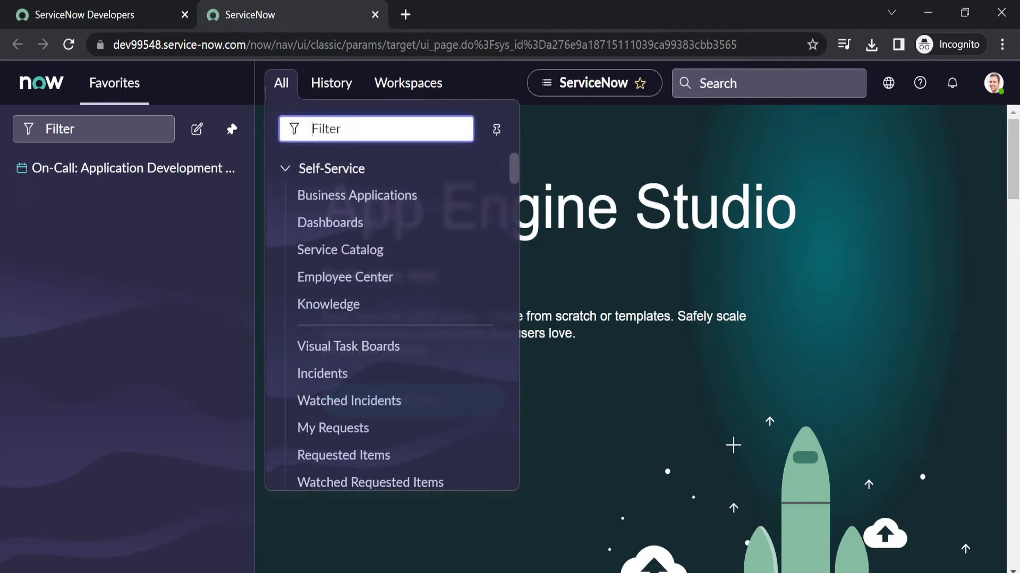
{"action": "type", "text": "incident"}
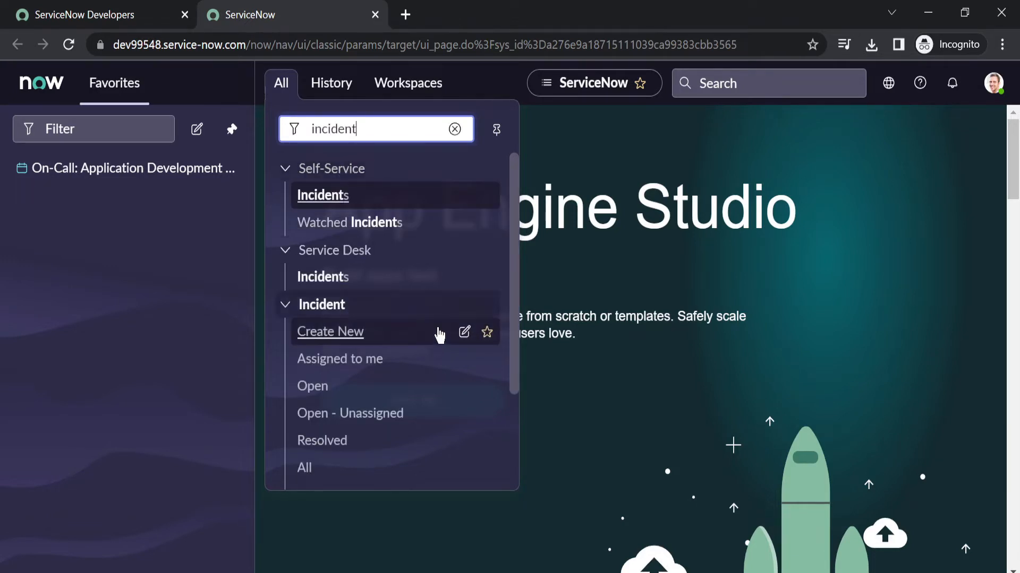
{"action": "scroll", "coordinate": [371, 367], "scroll_direction": "down", "scroll_amount": 2}
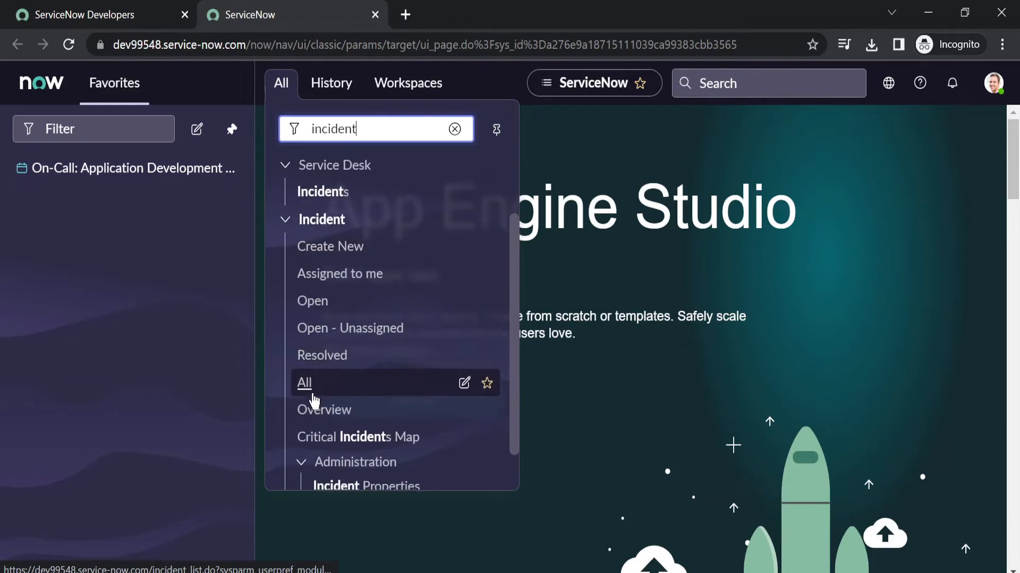
{"action": "left_click", "coordinate": [487, 384]}
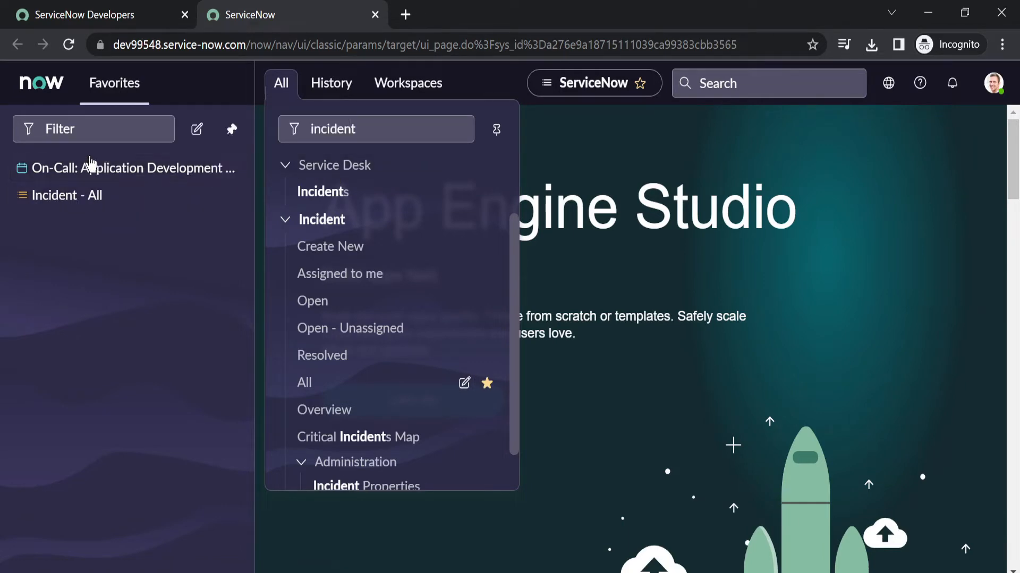
{"action": "left_click", "coordinate": [228, 169]}
{"action": "left_click", "coordinate": [605, 372]}
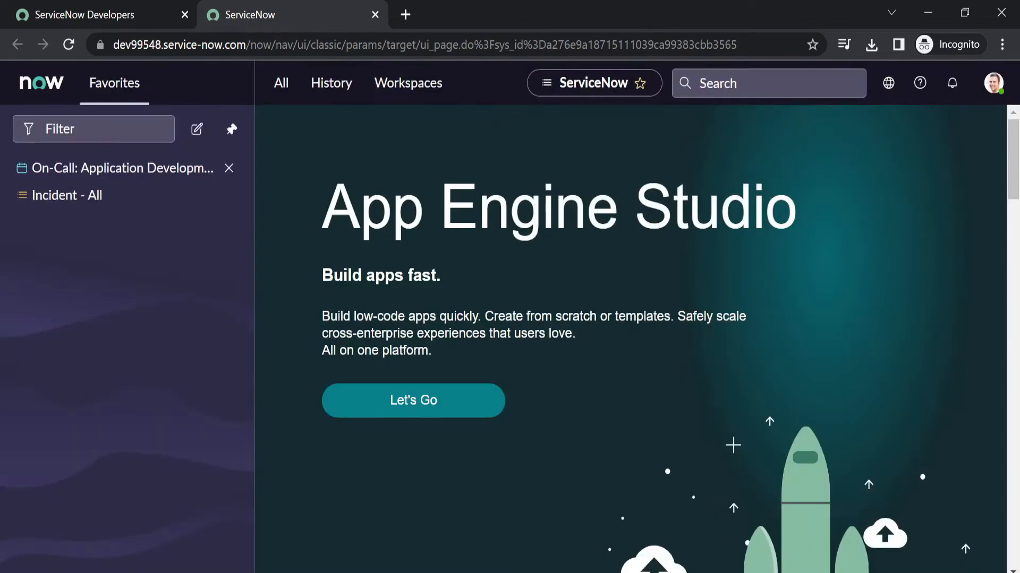
- Add Business Rules from System Definition and REST Message from System Web Services to the favorites, filtering by "business rule" and "Rest Message"
{"action": "left_click", "coordinate": [280, 84]}
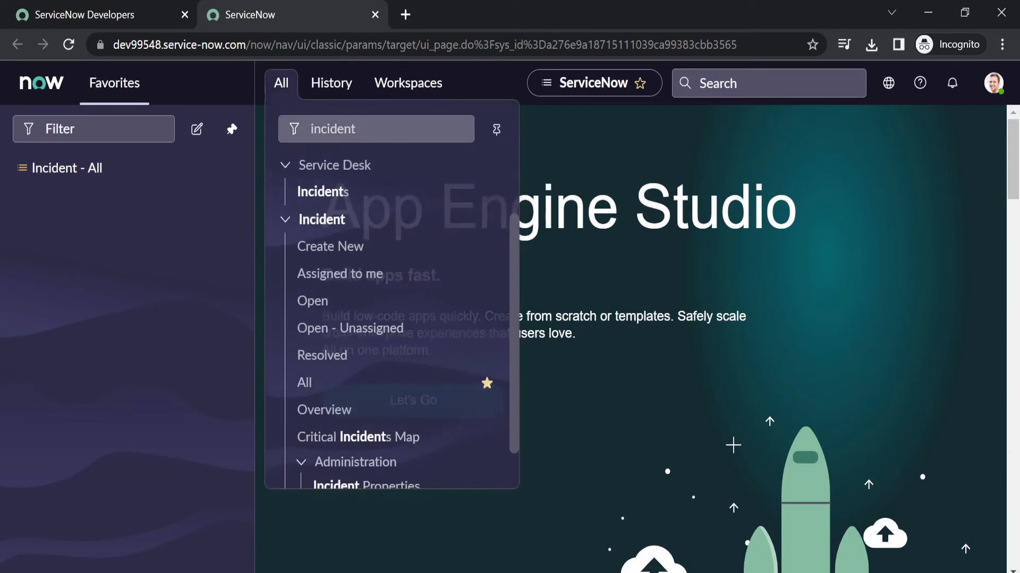
{"action": "key", "text": "BackSpace"}
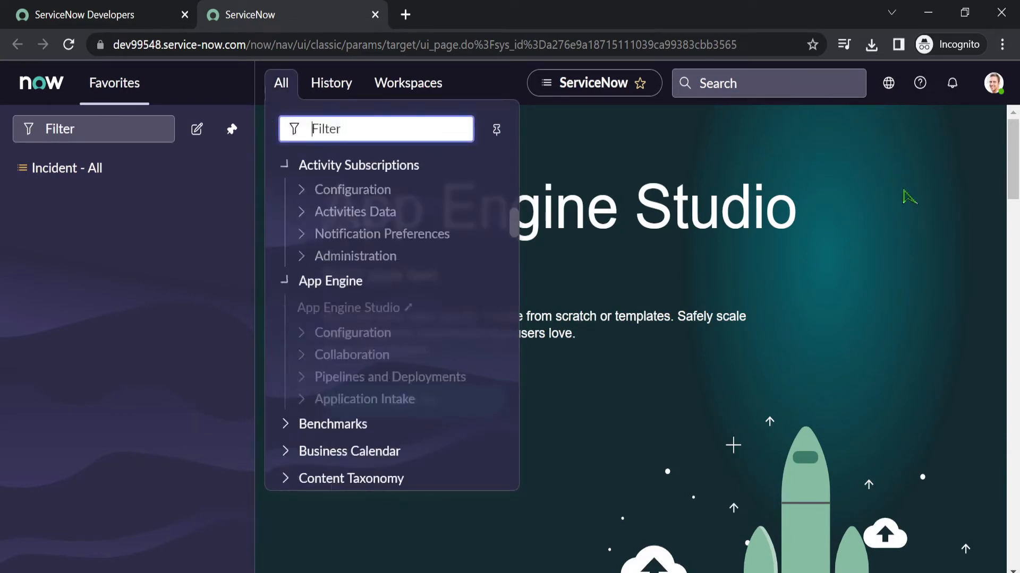
{"action": "type", "text": "business rule"}
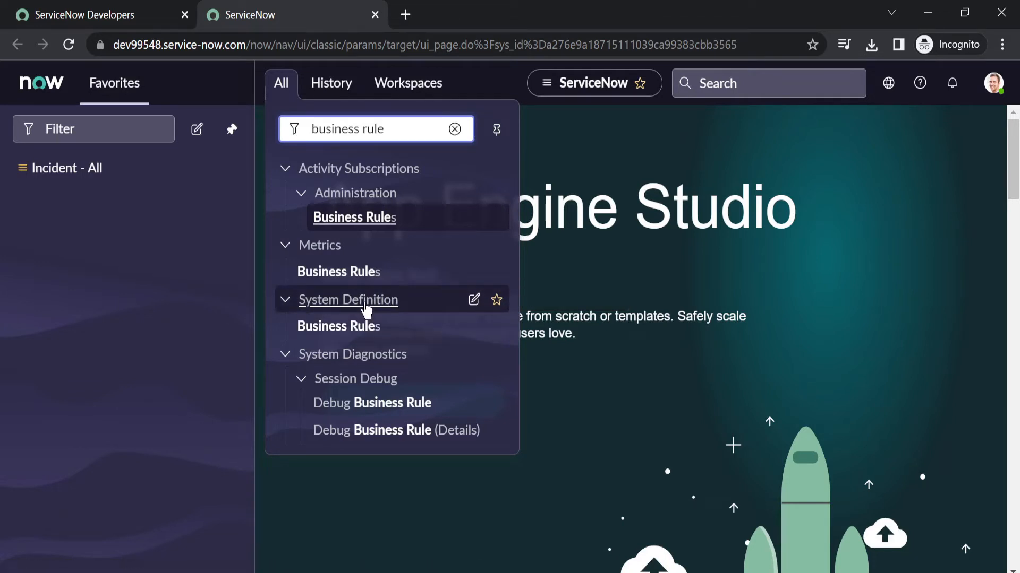
{"action": "left_click", "coordinate": [496, 327]}
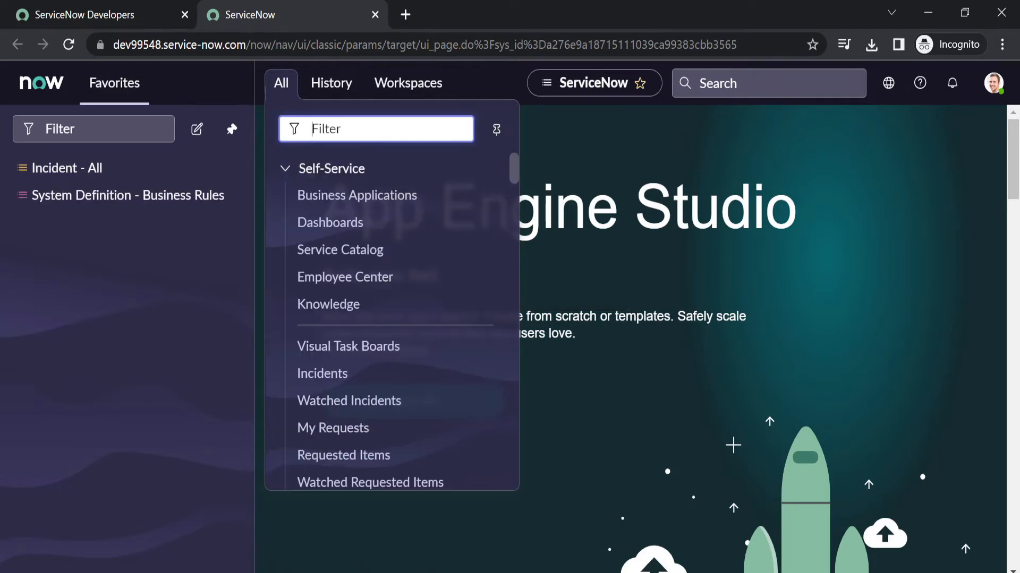
{"action": "type", "text": "Rest Message"}
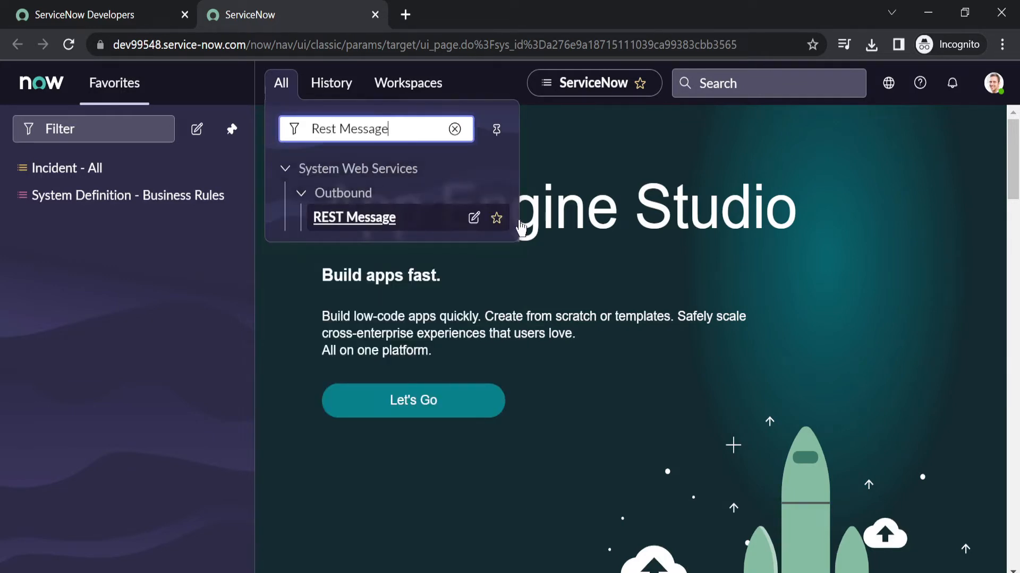
{"action": "left_click", "coordinate": [496, 218]}
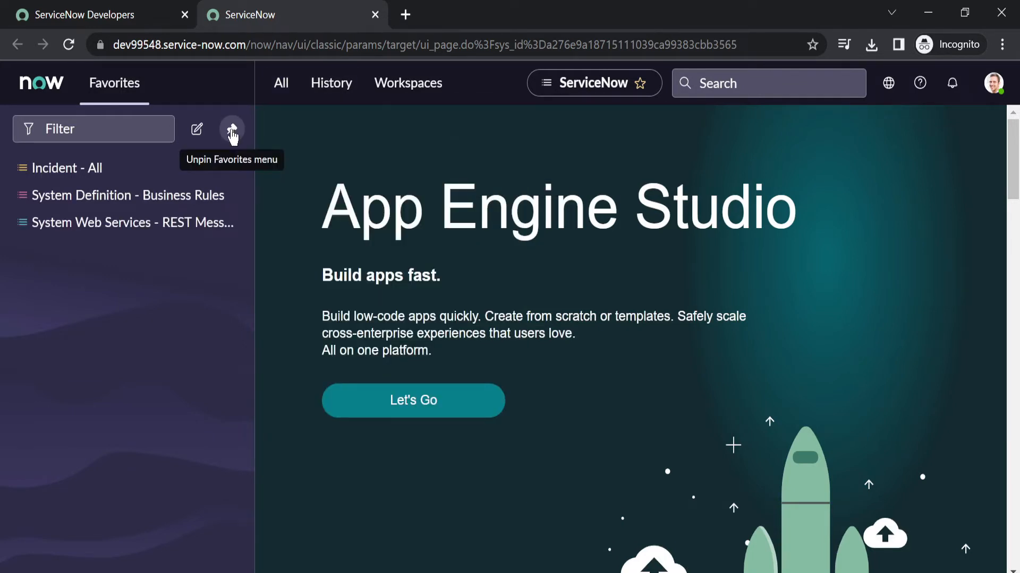
- Filter the navigator for "Scripted Rest", add Scripted REST APIs to the favorites, and clear the filter
{"action": "left_click", "coordinate": [283, 84]}
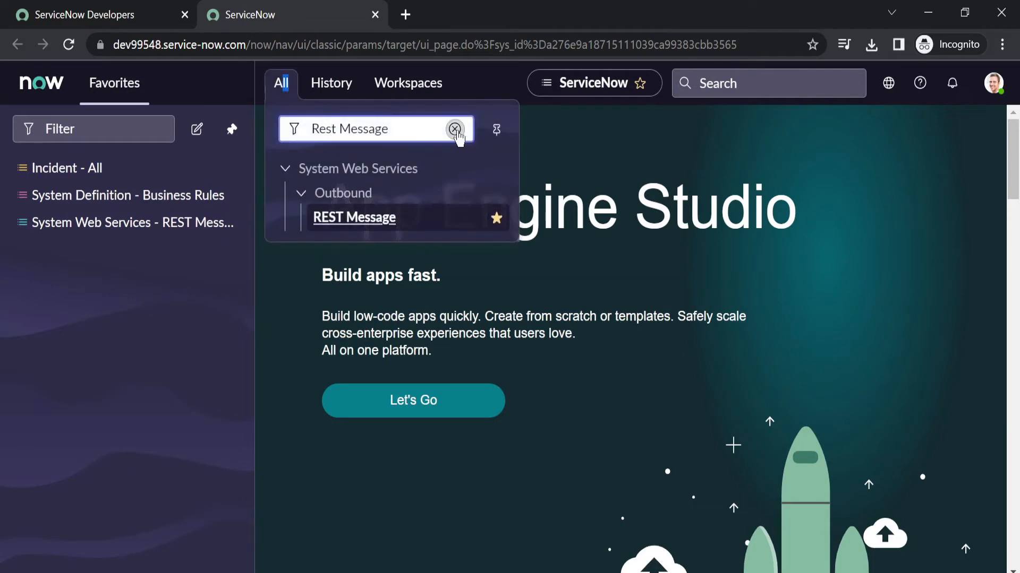
{"action": "left_click", "coordinate": [454, 129]}
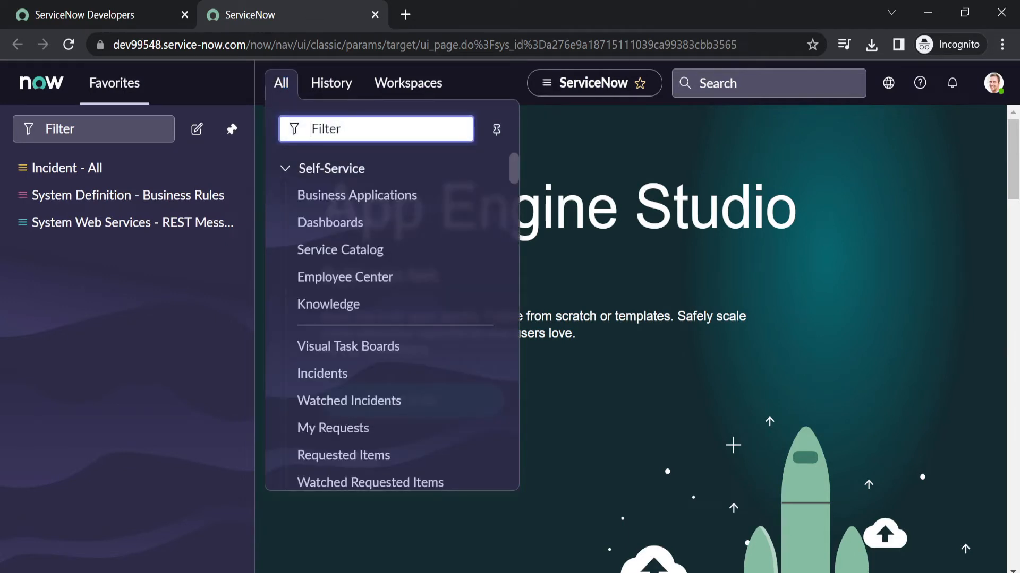
{"action": "type", "text": "Scripted Rest"}
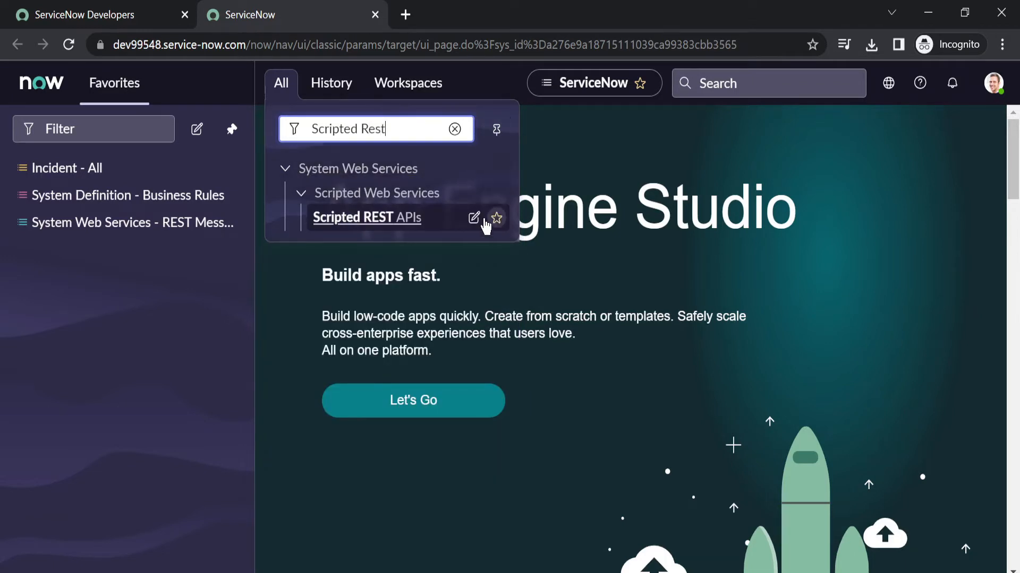
{"action": "left_click", "coordinate": [496, 217]}
{"action": "left_click", "coordinate": [456, 129]}
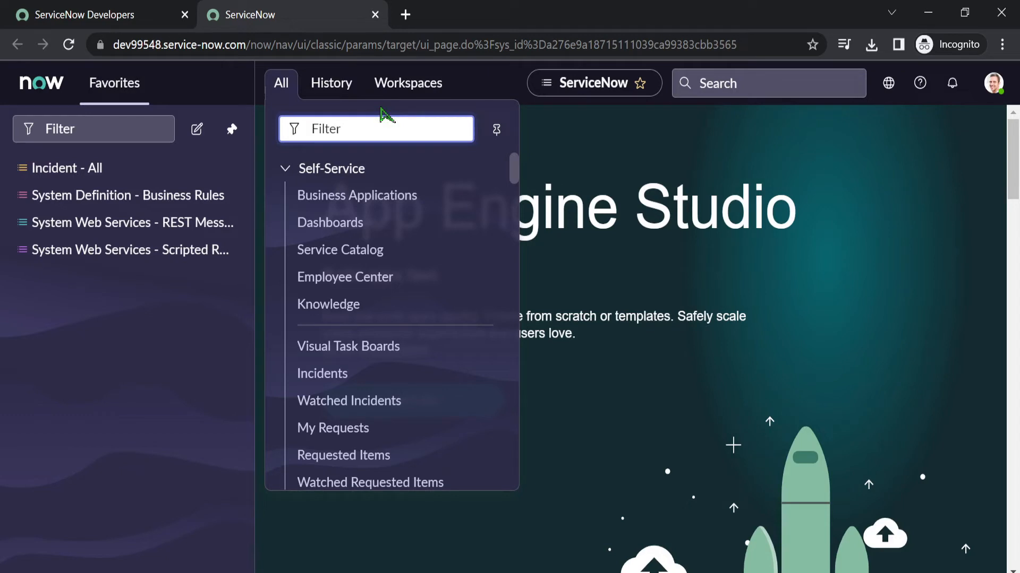
- Filter the navigator for "Script include", add Script Includes from System Definition to the favorites, and clear the filter
{"action": "type", "text": "Script include"}
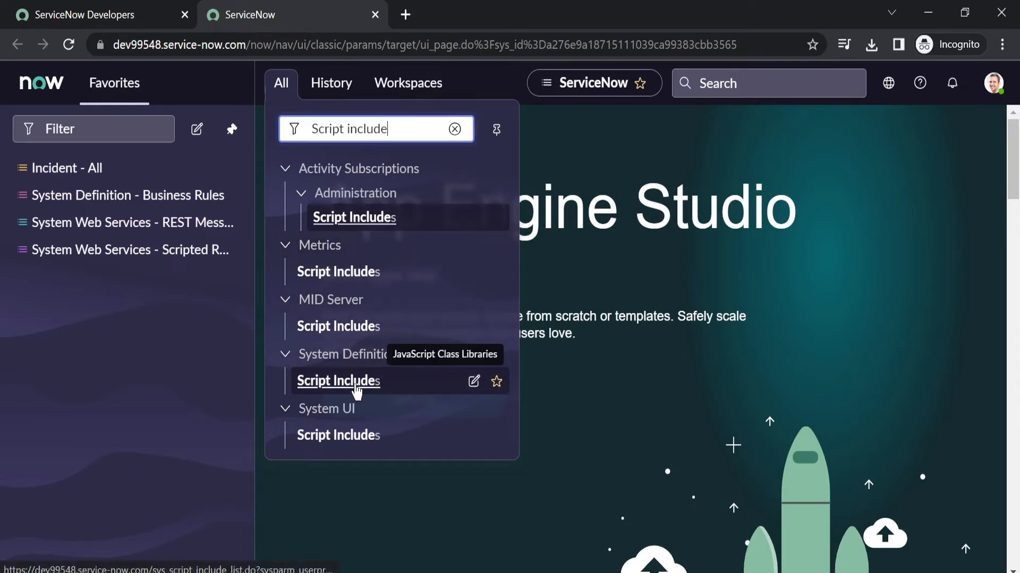
{"action": "left_click", "coordinate": [496, 382]}
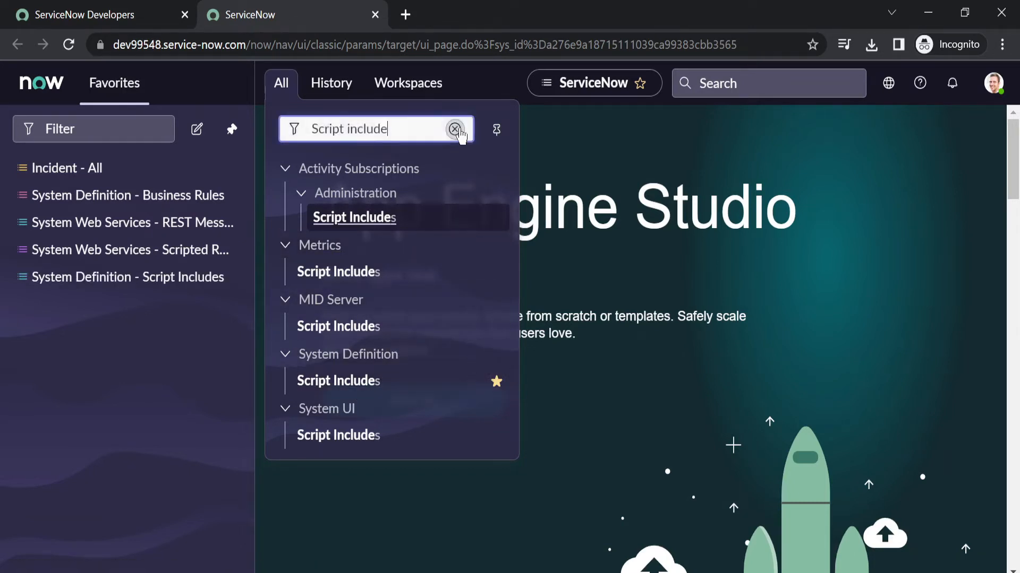
{"action": "left_click", "coordinate": [454, 129]}
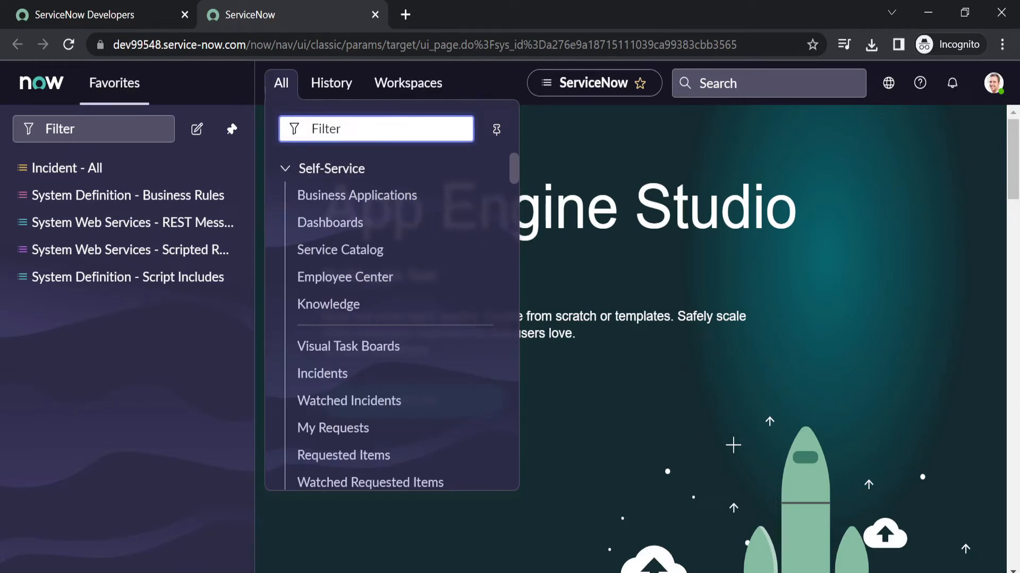
- Filter the navigator for "users", add Users and Groups from System Security to the favorites, and clear the filter
{"action": "type", "text": "u"}
{"action": "left_click", "coordinate": [487, 403]}
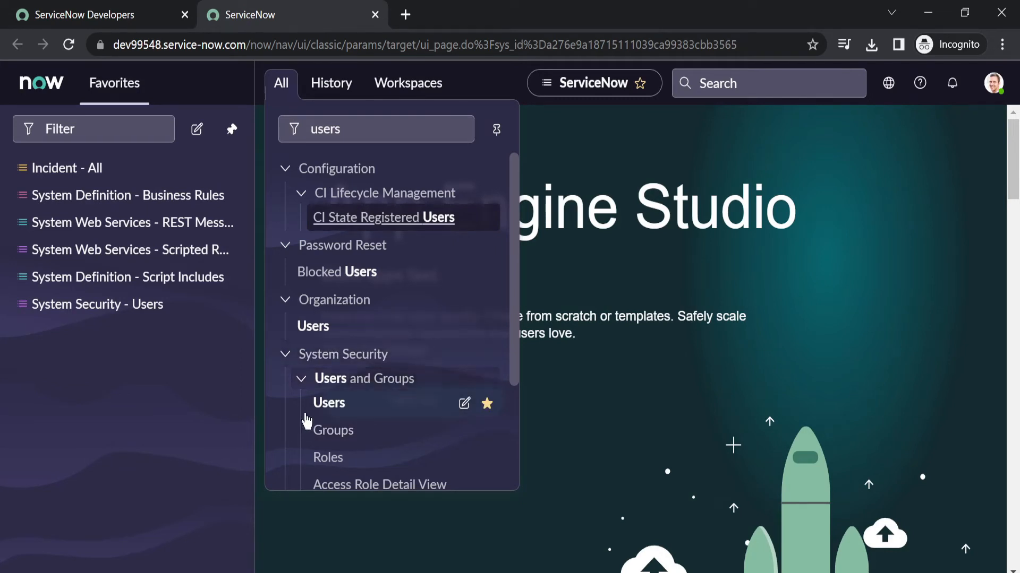
{"action": "left_click", "coordinate": [487, 431]}
{"action": "left_click", "coordinate": [455, 129]}
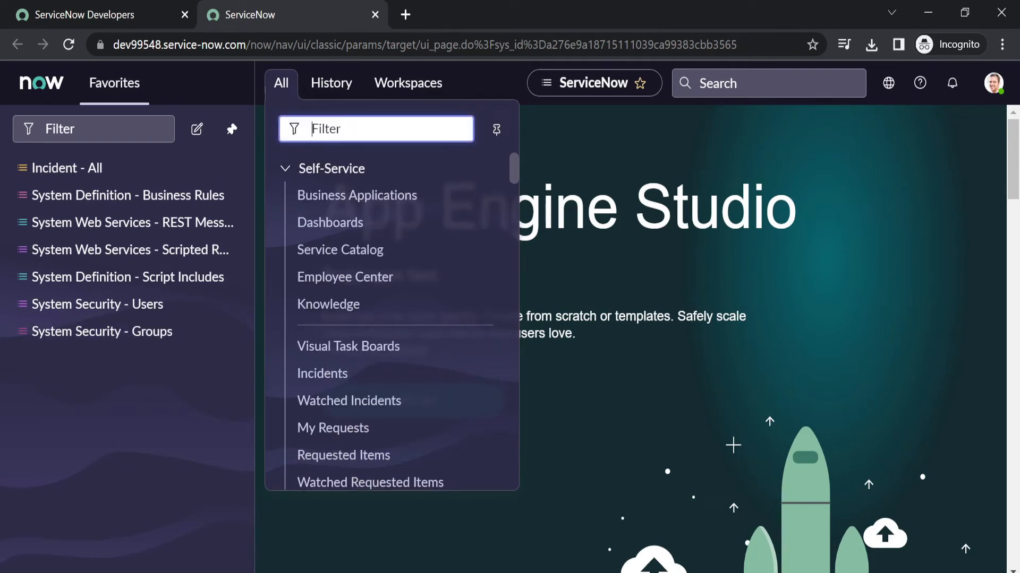
- Add Local Update Sets and Retrieved Update Sets from System Update Sets to the favorites, filtering by "Local up" and "Retrie"
{"action": "type", "text": "Local up"}
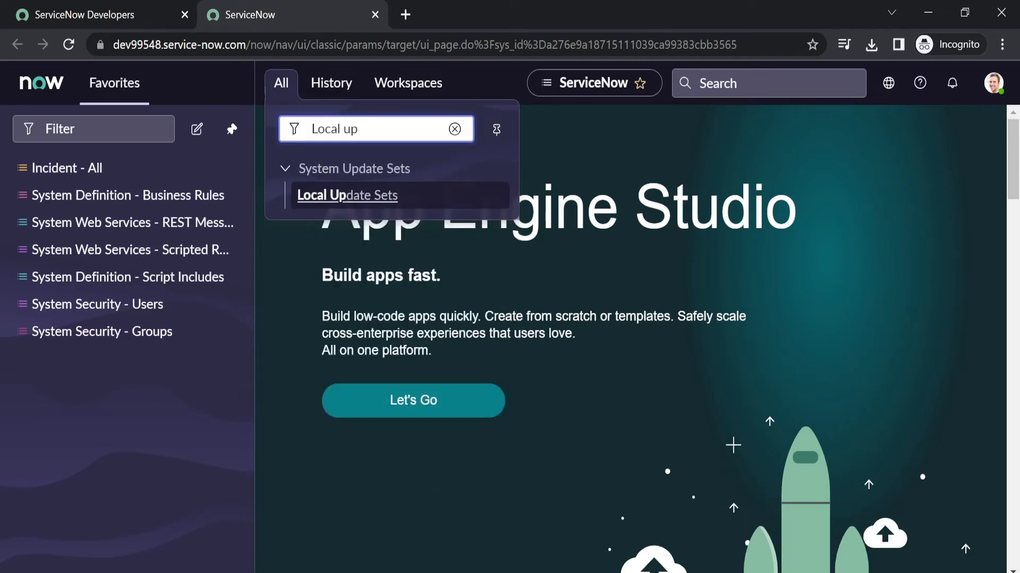
{"action": "left_click", "coordinate": [497, 195]}
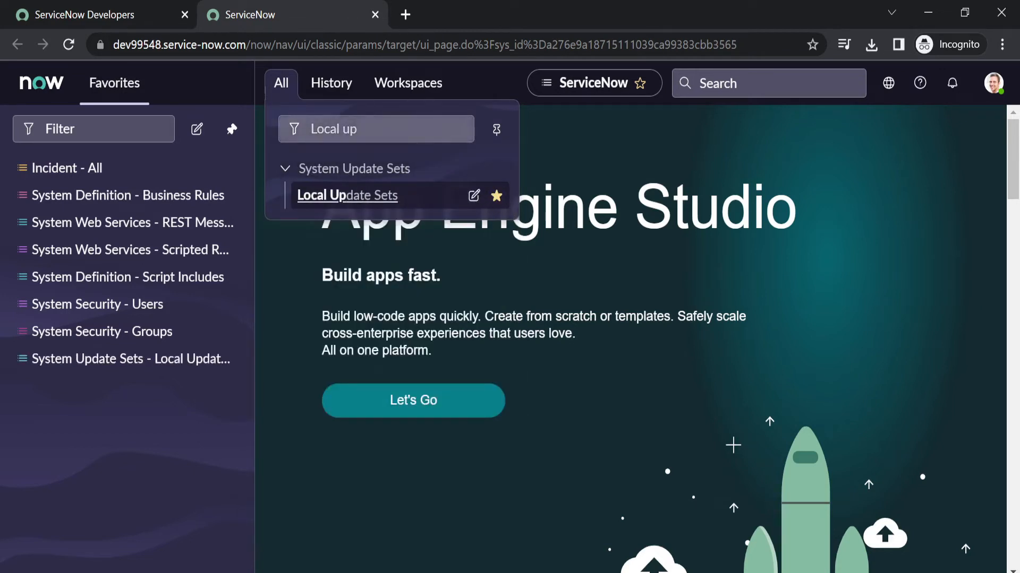
{"action": "left_click", "coordinate": [281, 83]}
{"action": "left_click", "coordinate": [282, 83]}
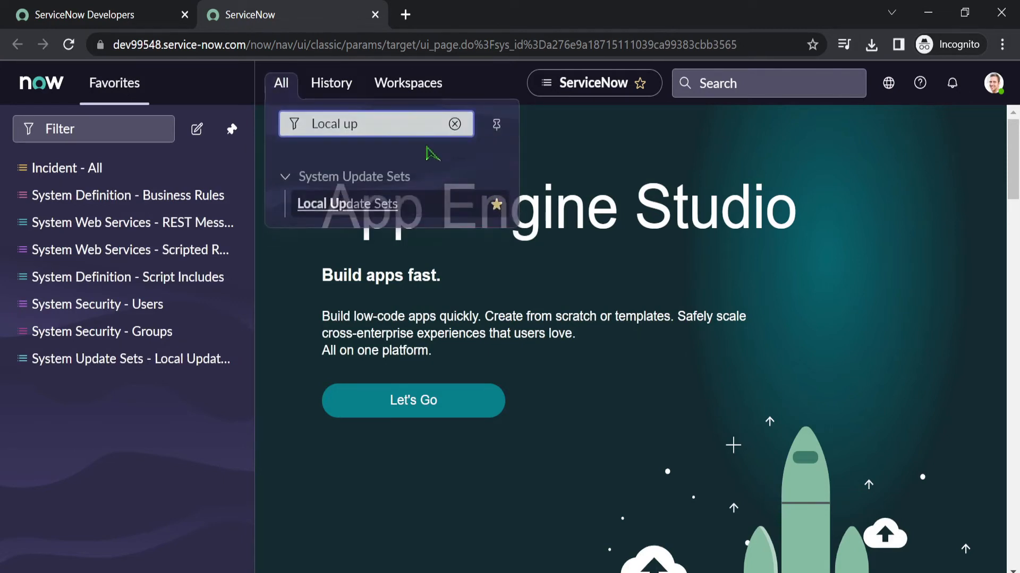
{"action": "left_click", "coordinate": [454, 129]}
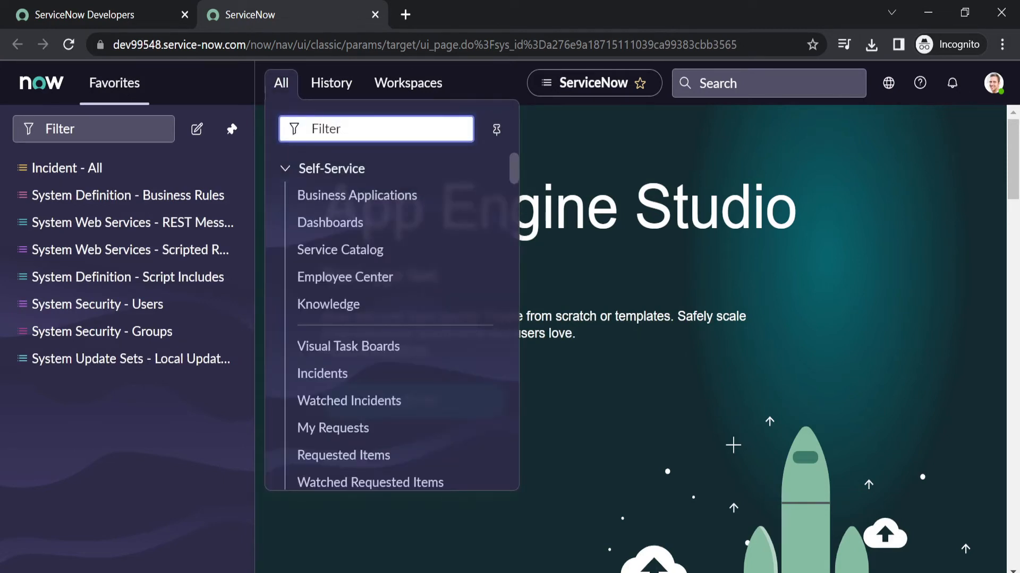
{"action": "type", "text": "Retrie"}
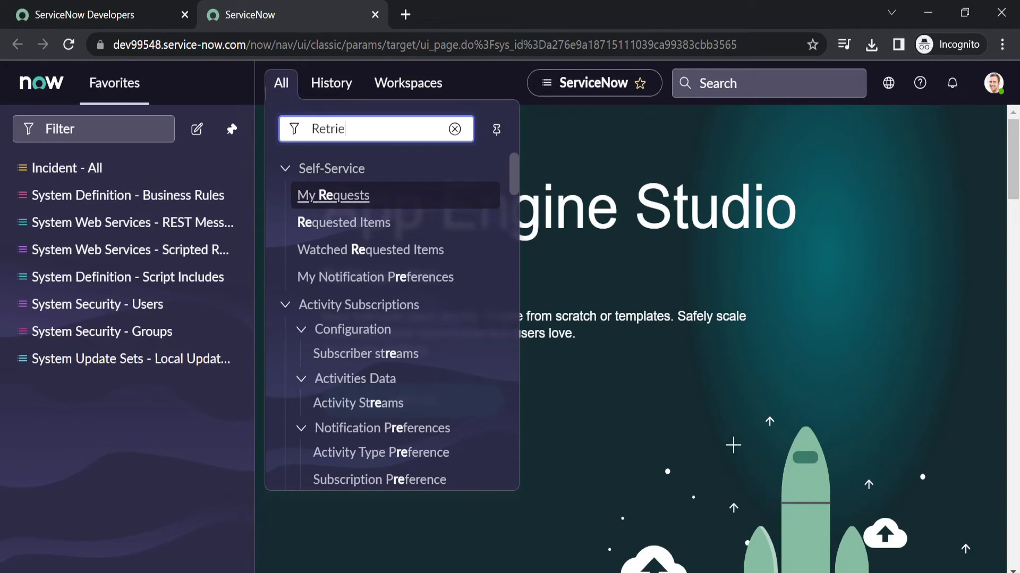
{"action": "left_click", "coordinate": [486, 201]}
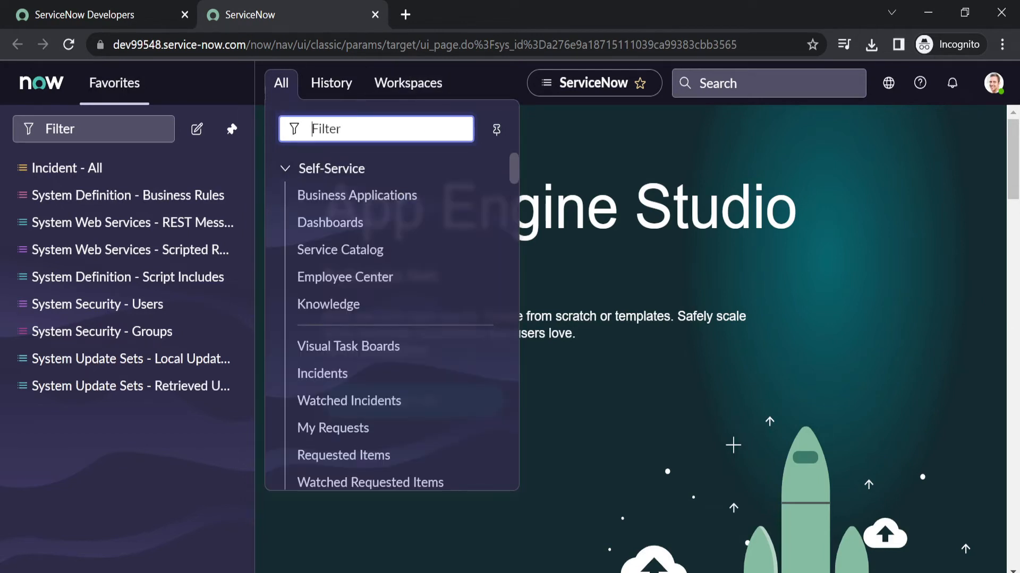
- Filter the navigator for "basic con", add Basic Configuration UI16 from System Properties to the favorites, and clear the filter
{"action": "type", "text": "basic "}
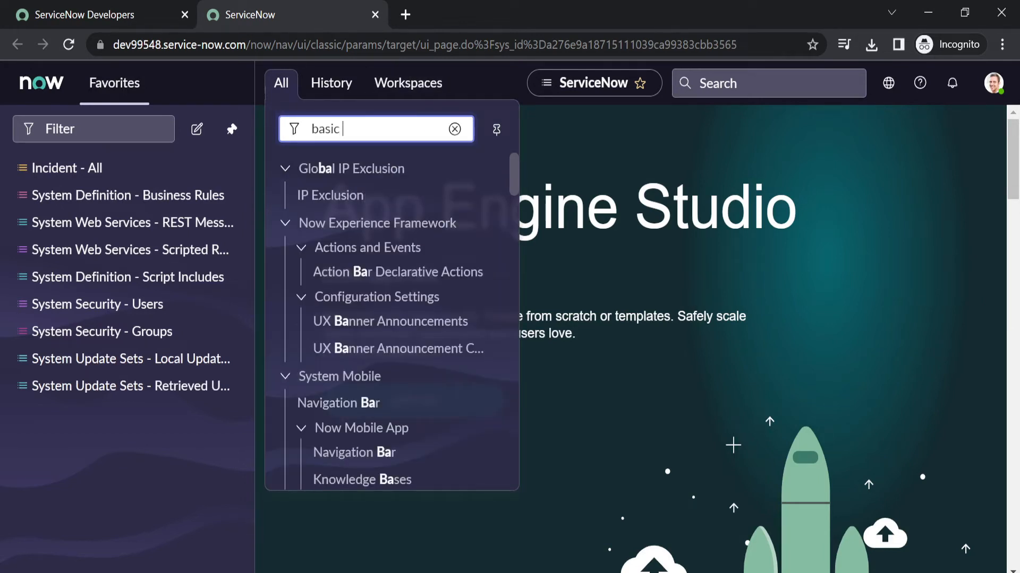
{"action": "type", "text": "con"}
{"action": "mouse_move", "coordinate": [428, 228]}
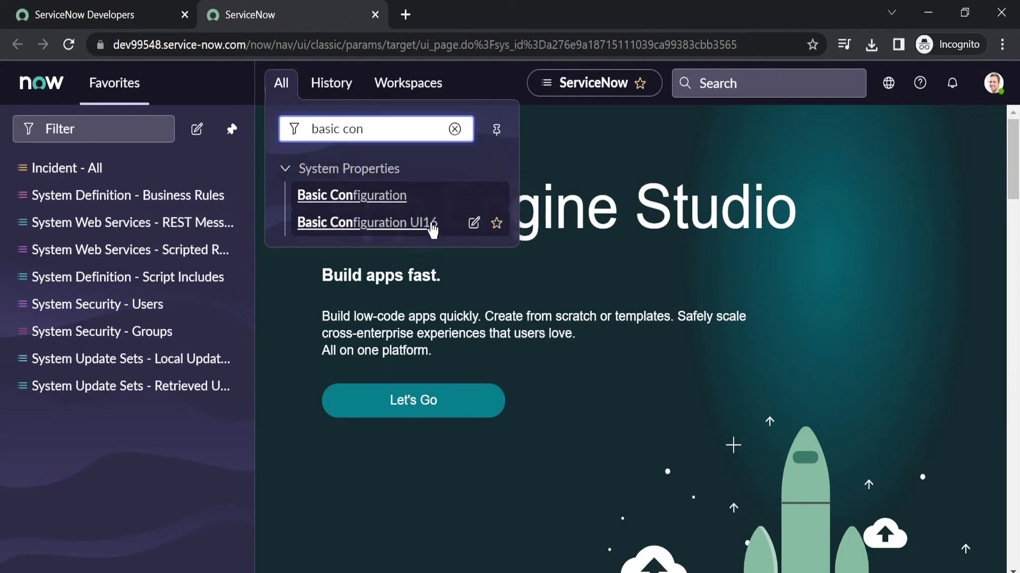
{"action": "left_click", "coordinate": [497, 223]}
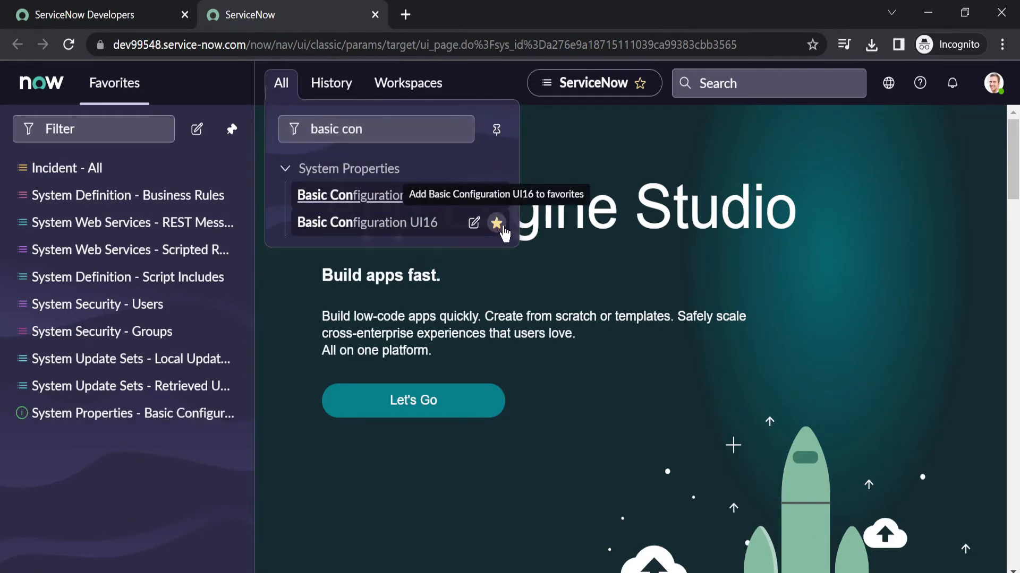
{"action": "key", "text": "ctrl+a"}
{"action": "key", "text": "BackSpace"}
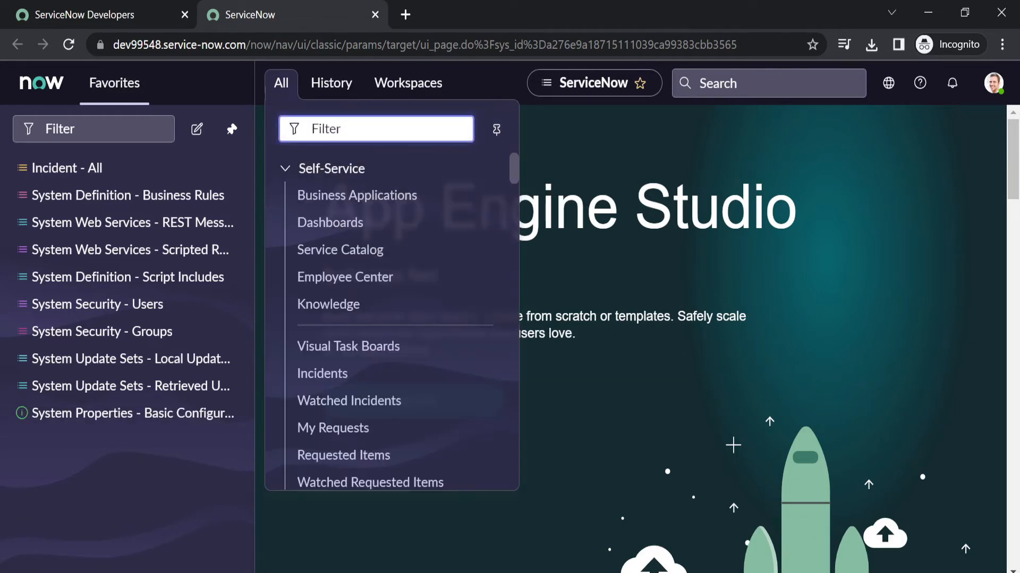
- Filter the navigator for "logs" and add the All module under System Log to the favorites
{"action": "type", "text": "logs"}
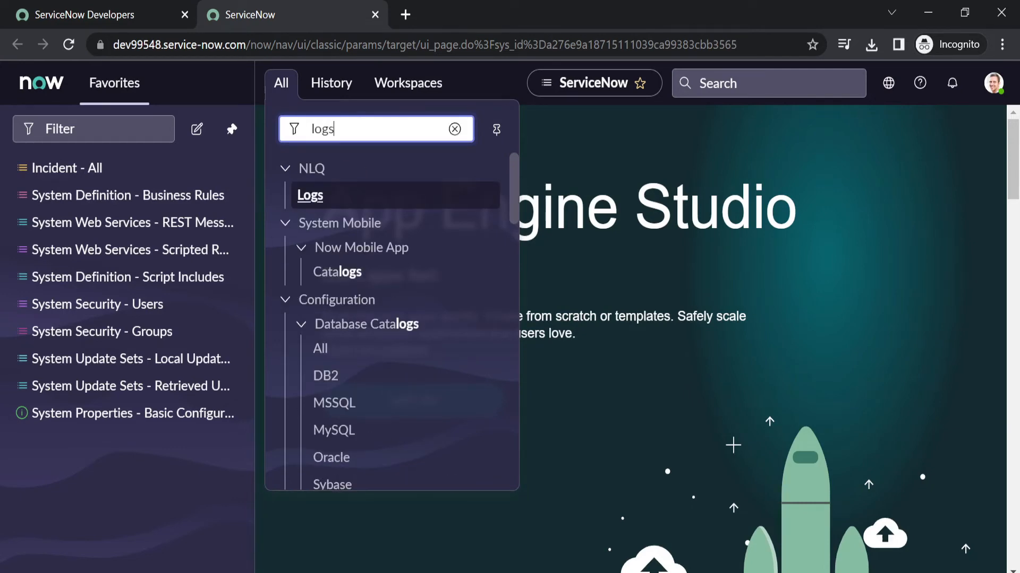
{"action": "scroll", "coordinate": [462, 335], "scroll_direction": "down", "scroll_amount": 8}
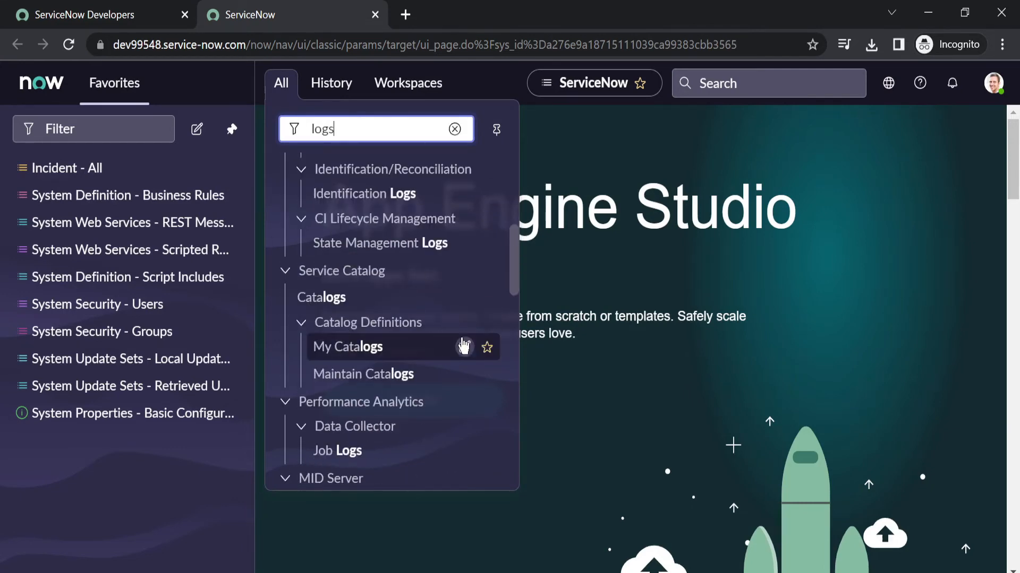
{"action": "scroll", "coordinate": [463, 345], "scroll_direction": "down", "scroll_amount": 10}
{"action": "scroll", "coordinate": [361, 345], "scroll_direction": "up", "scroll_amount": 5}
{"action": "scroll", "coordinate": [340, 292], "scroll_direction": "down", "scroll_amount": 5}
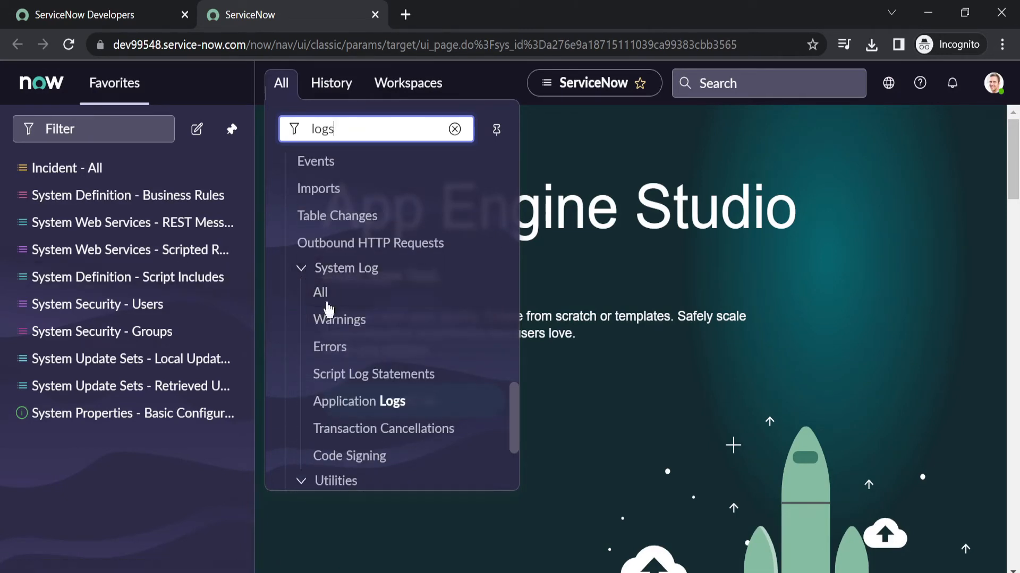
{"action": "left_click", "coordinate": [487, 294]}
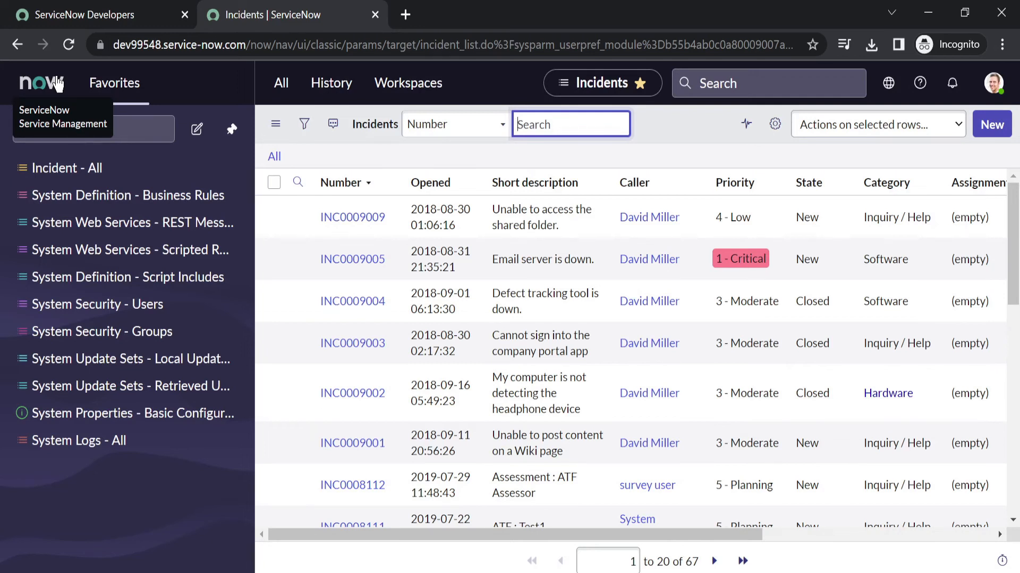
- Upload NunoSolutions-Customer.png as the UI16 banner image in the Basic Configuration favorite, save the properties, and reload the page
{"action": "left_click", "coordinate": [169, 422]}
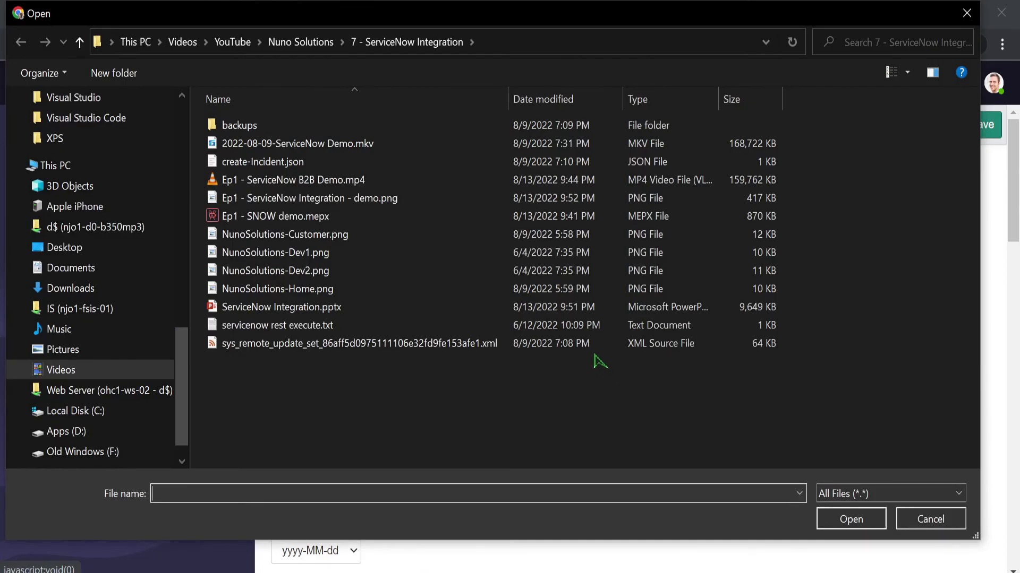
{"action": "left_click", "coordinate": [340, 216]}
{"action": "left_click", "coordinate": [265, 234]}
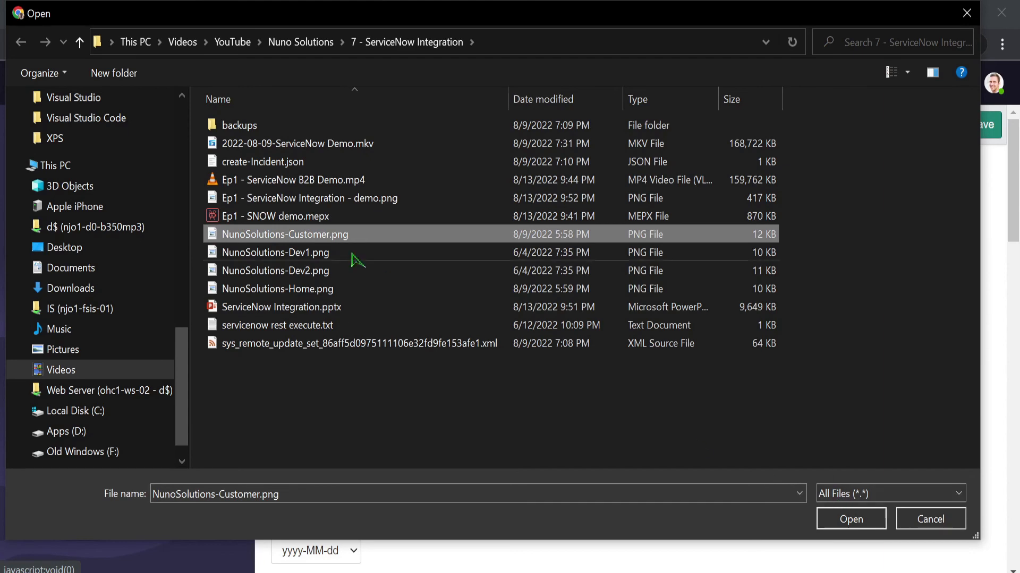
{"action": "left_click", "coordinate": [862, 523]}
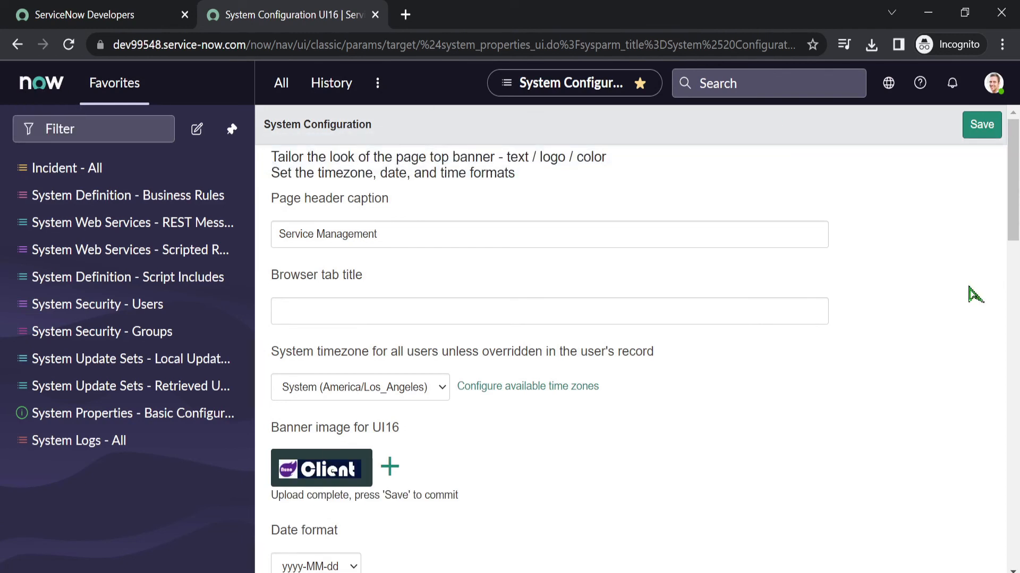
{"action": "left_click", "coordinate": [986, 126]}
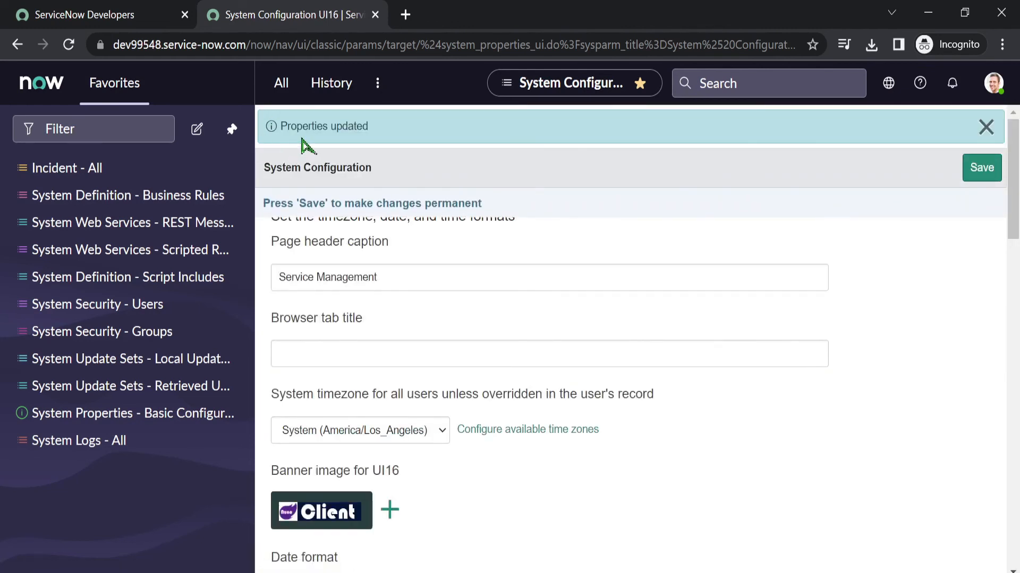
{"action": "left_click", "coordinate": [69, 45]}
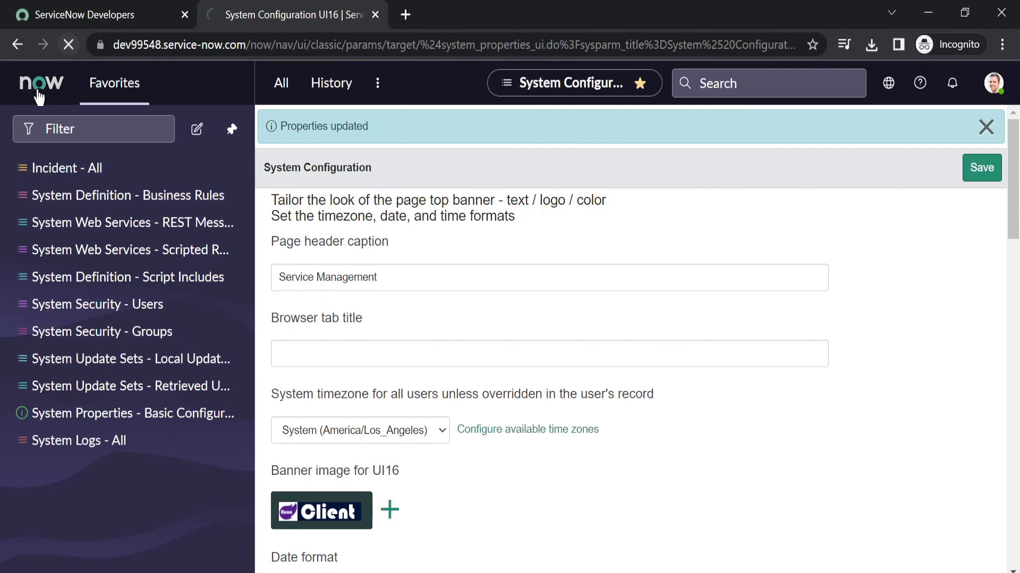